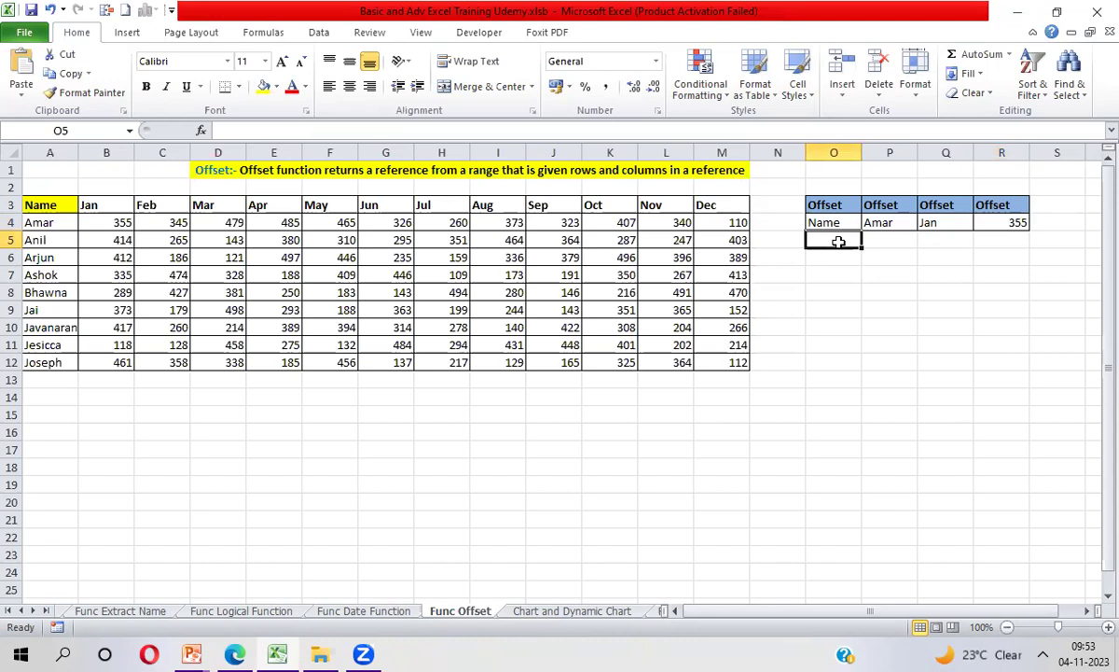
# - Enter the formula =OFFSET(A3,1,1) in cell O5
pyautogui.write('=')
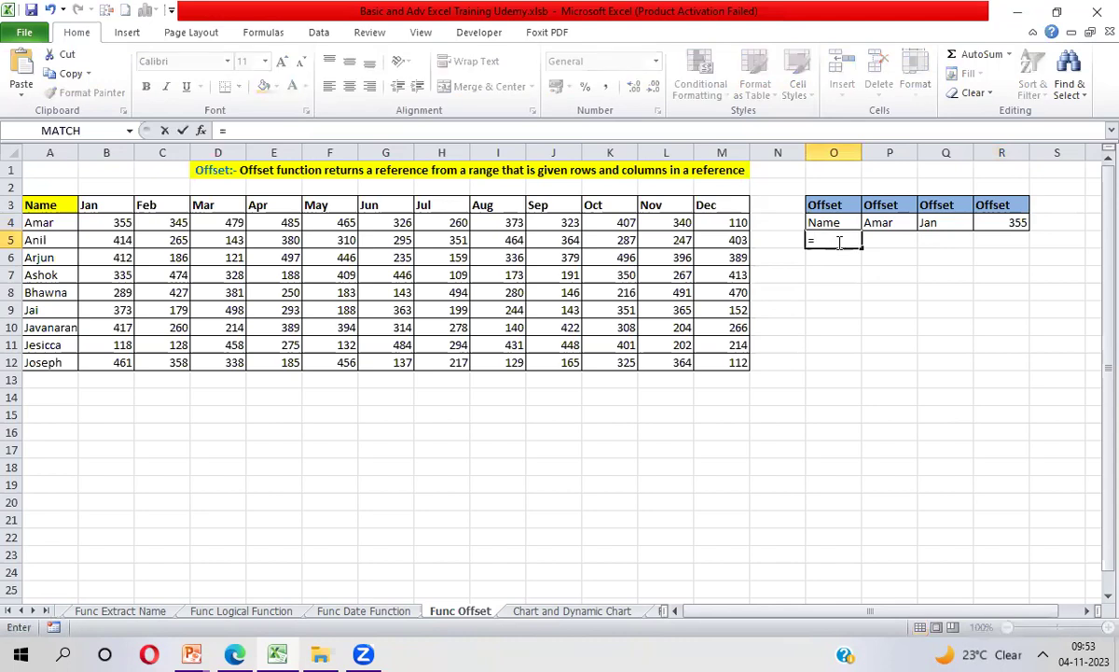
pyautogui.write('OFFSET(')
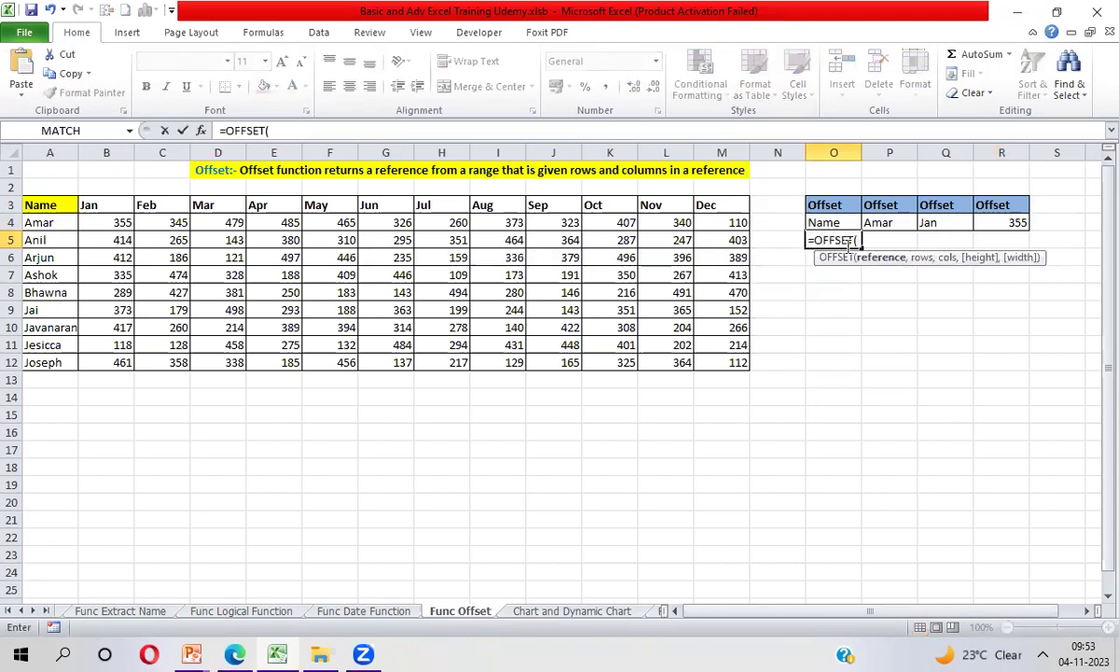
pyautogui.click(49, 205)
pyautogui.write(',1,1')
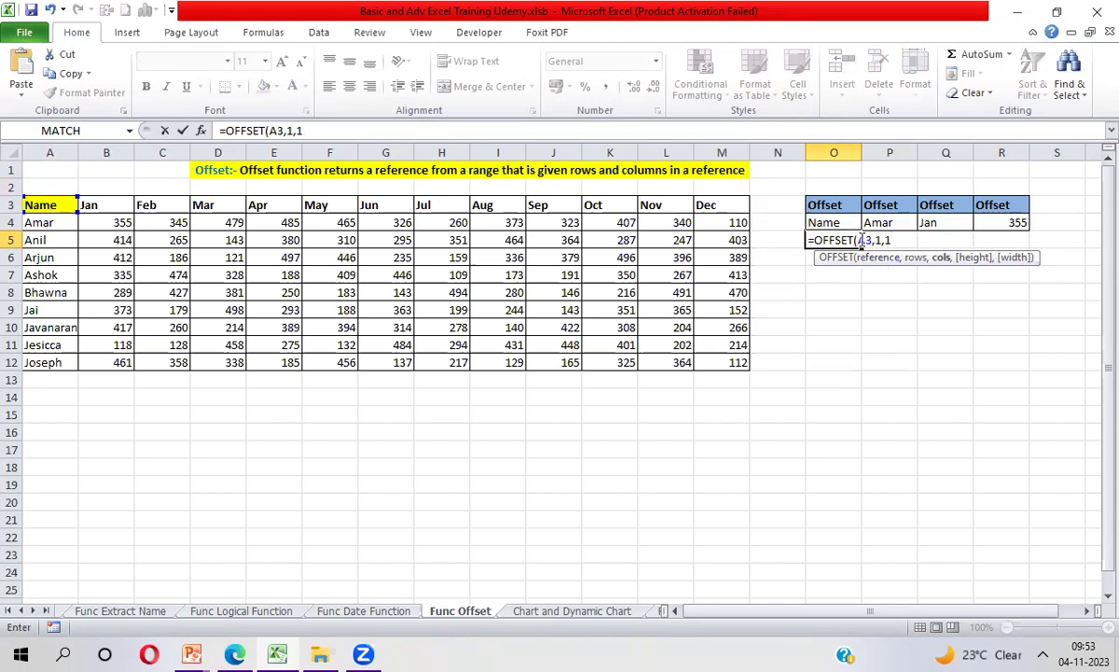
pyautogui.moveTo(858, 240); pyautogui.dragTo(897, 240)
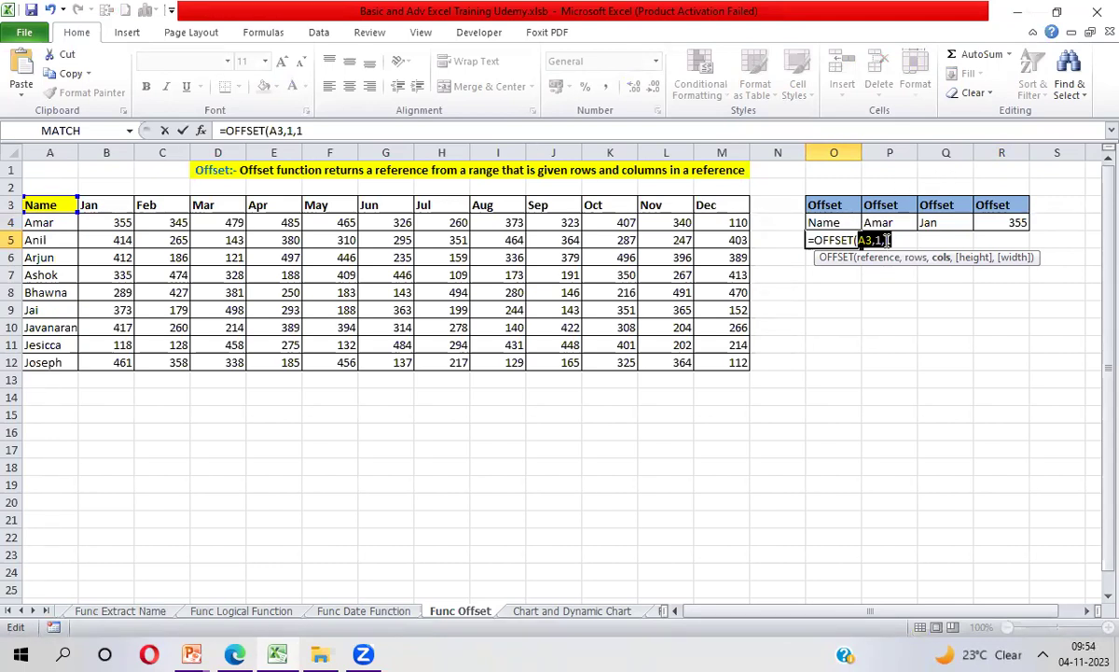
pyautogui.press('Return')
pyautogui.press('Up')
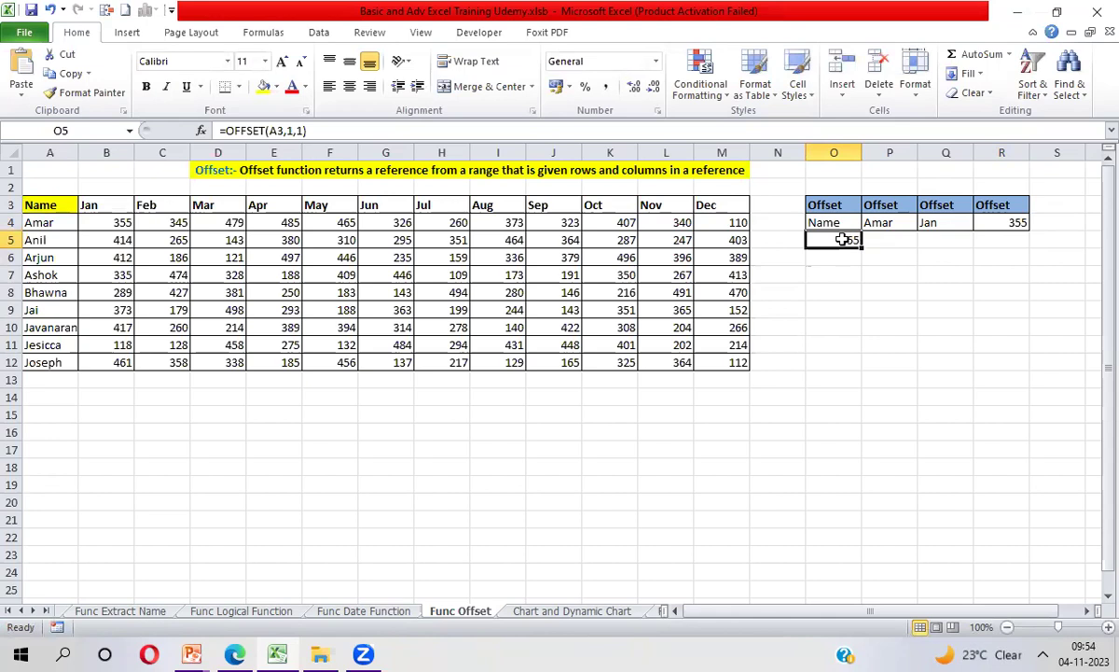
# - Select B4:B8, widen the selection to column D, and narrow it back to examine the height and width of an offset range
pyautogui.click(108, 223)
pyautogui.hotkey('shift', 'Down')
pyautogui.hotkey('shift', 'Down')
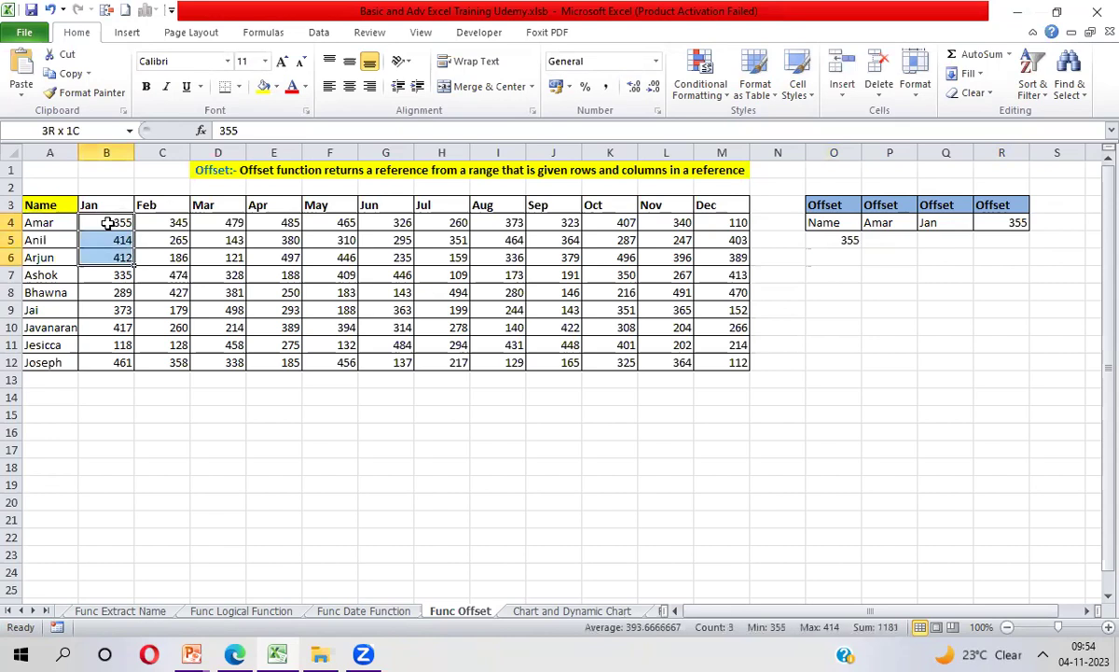
pyautogui.hotkey('shift', 'Down')
pyautogui.hotkey('shift', 'Down')
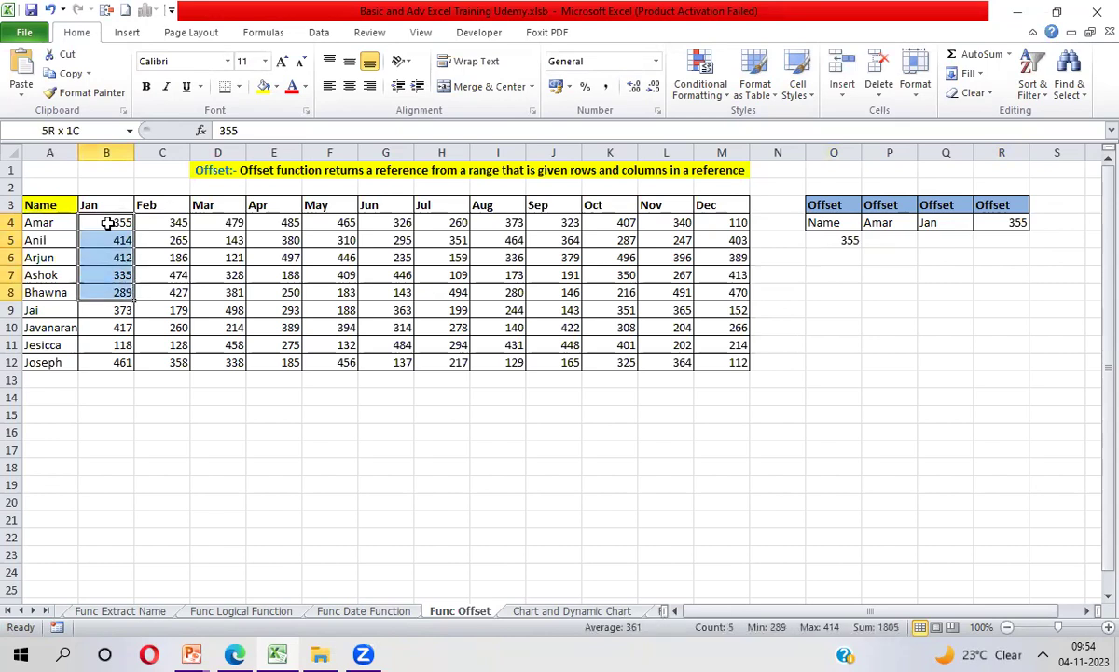
pyautogui.hotkey('shift', 'Right')
pyautogui.hotkey('shift', 'Right')
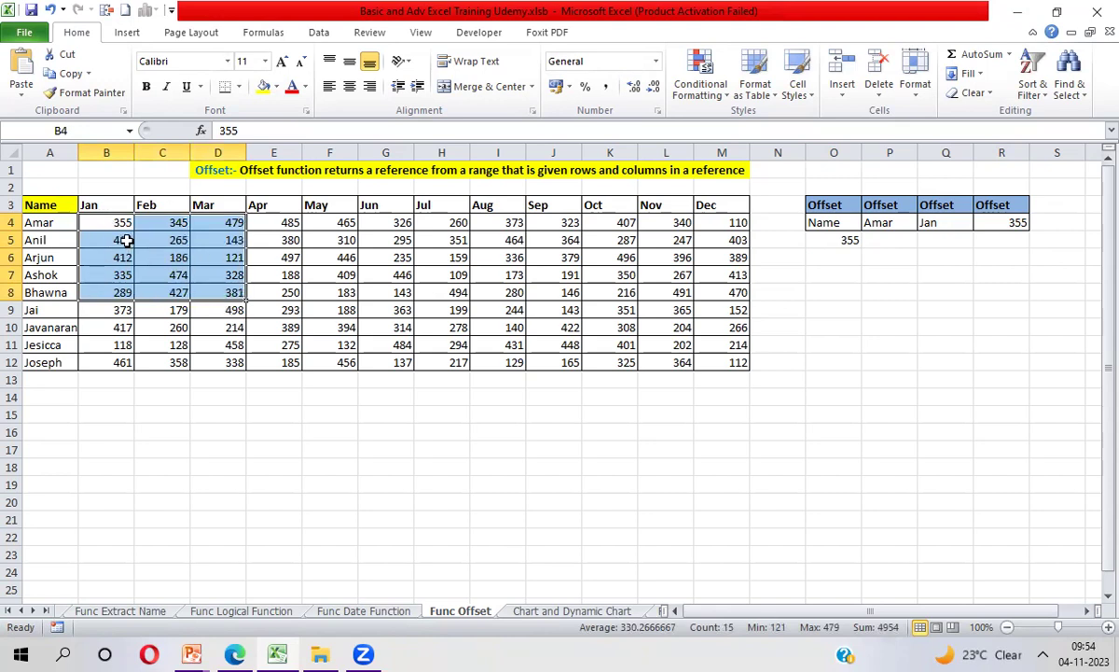
pyautogui.hotkey('shift', 'Left')
pyautogui.hotkey('shift', 'Left')
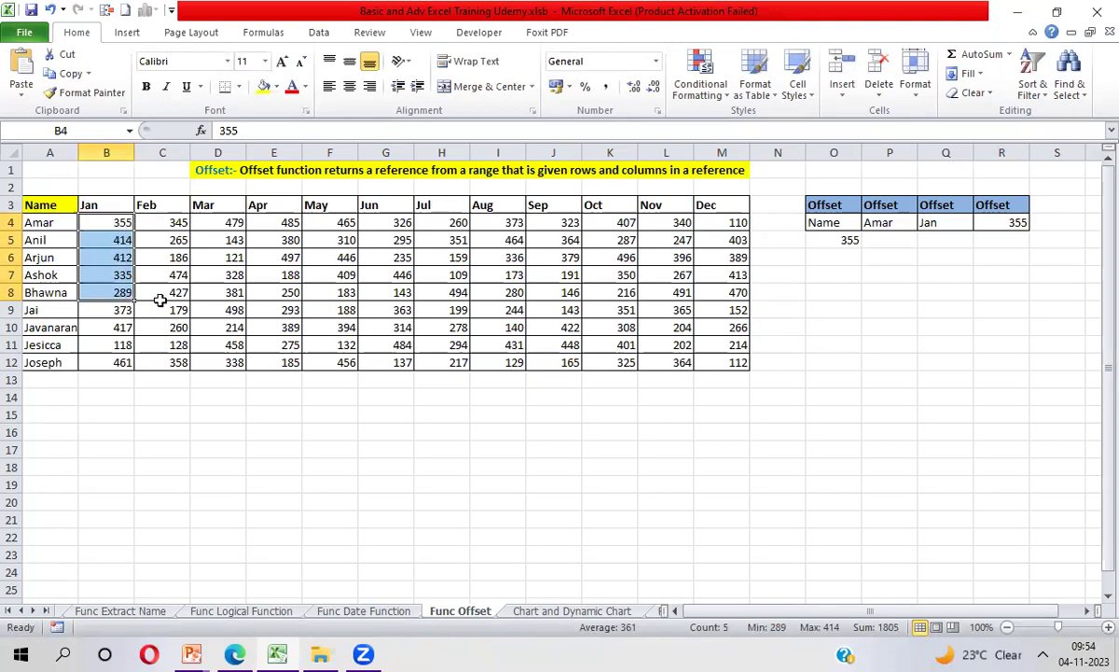
# - Add a height argument of 5 to the formula in O5, making it =OFFSET(A3,1,1,5)
pyautogui.click(841, 238)
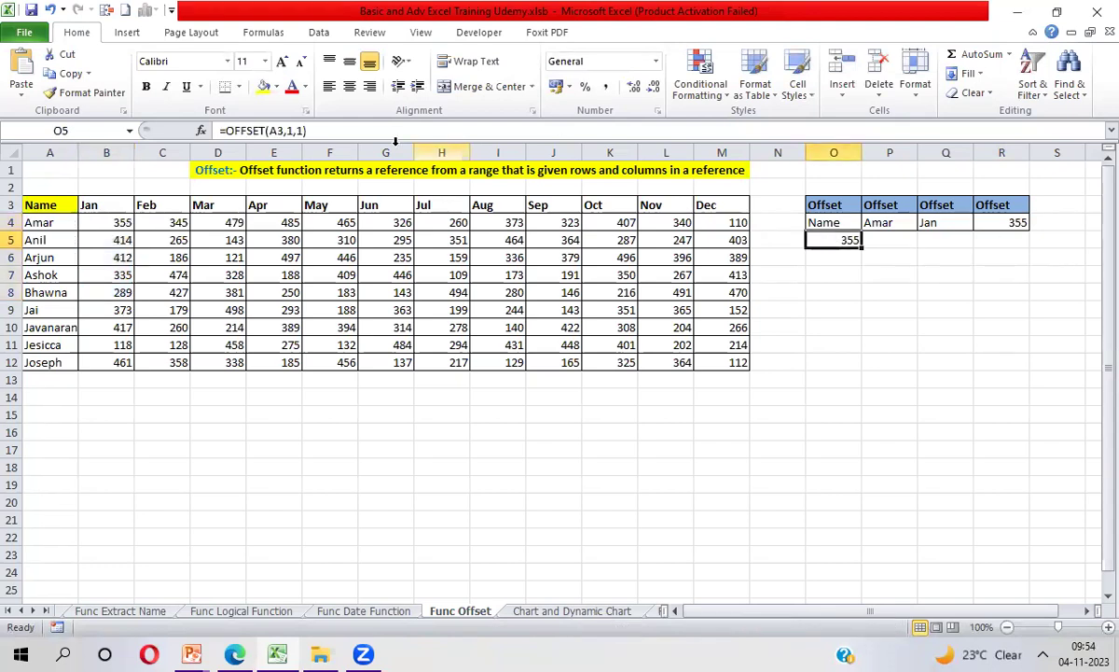
pyautogui.click(340, 128)
pyautogui.press('BackSpace')
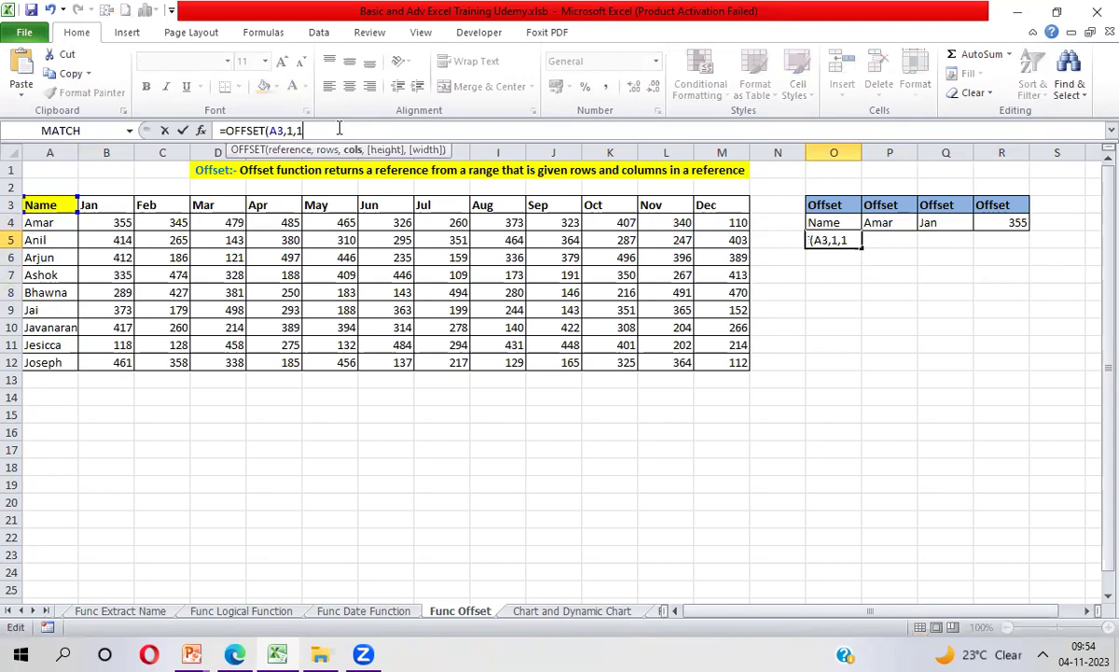
pyautogui.write(',5')
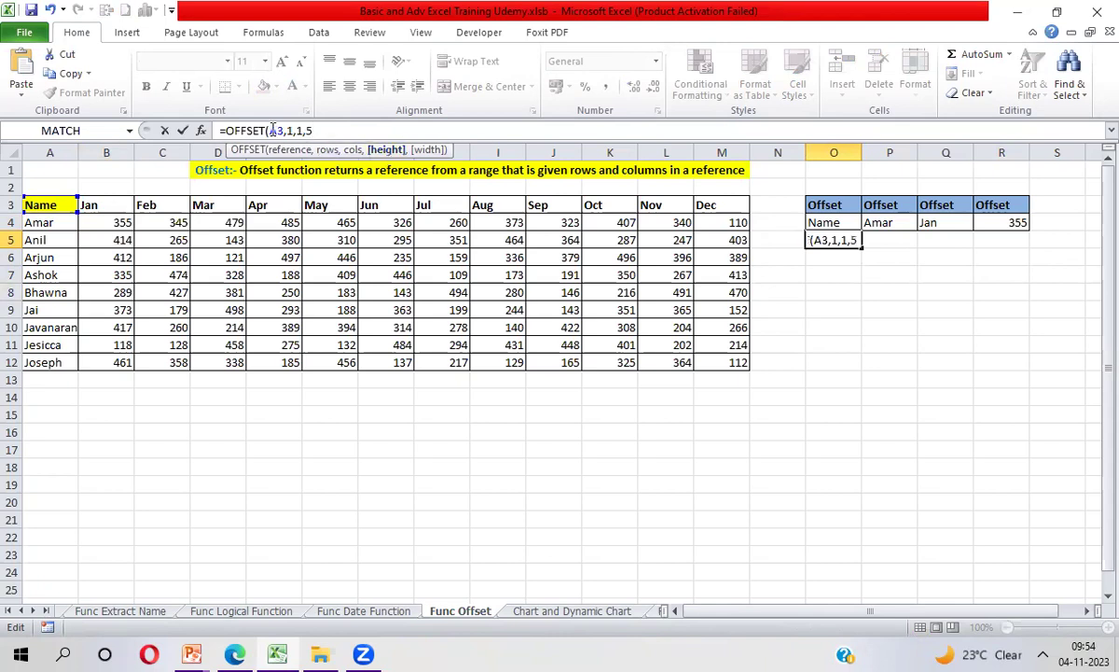
pyautogui.moveTo(270, 130); pyautogui.dragTo(301, 130)
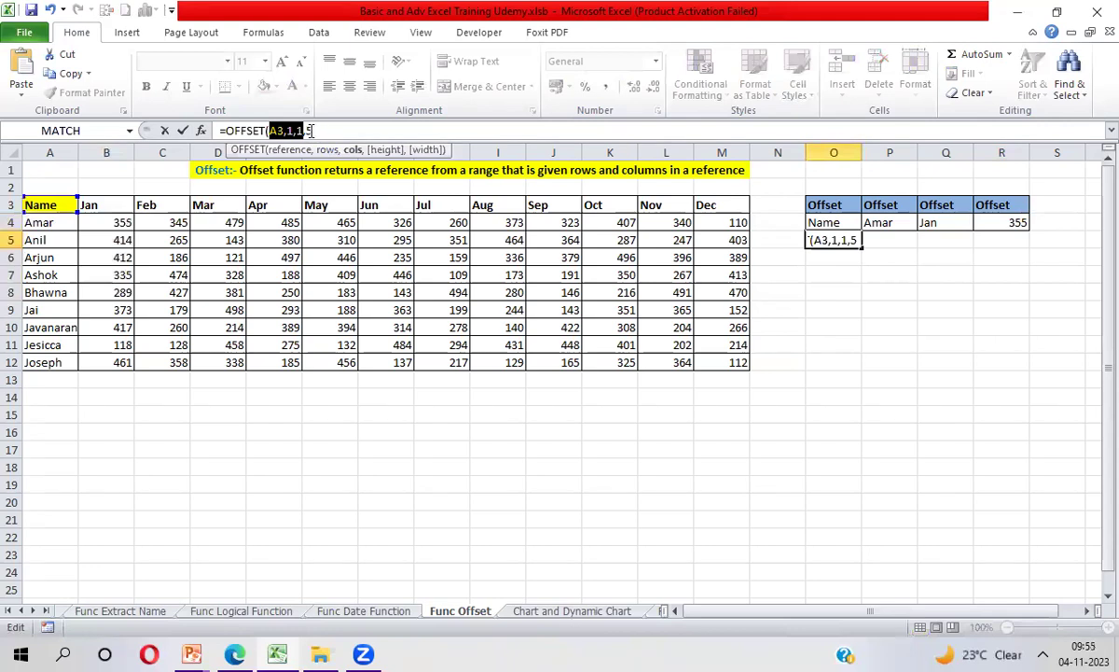
pyautogui.moveTo(306, 130); pyautogui.dragTo(325, 130)
pyautogui.click(326, 131)
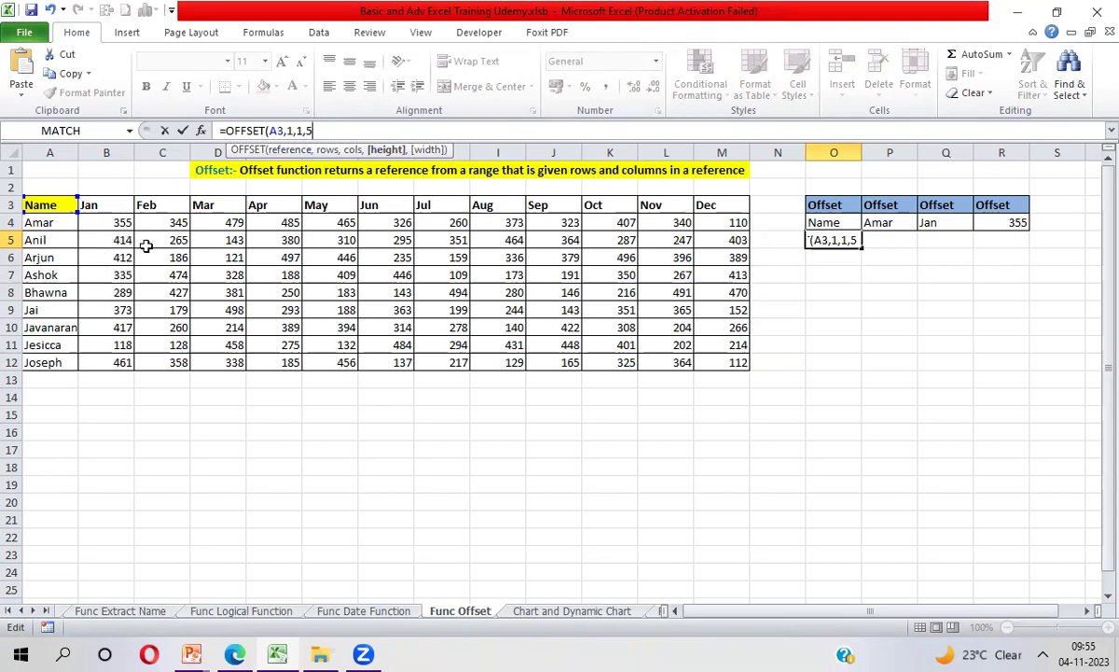
pyautogui.write(')')
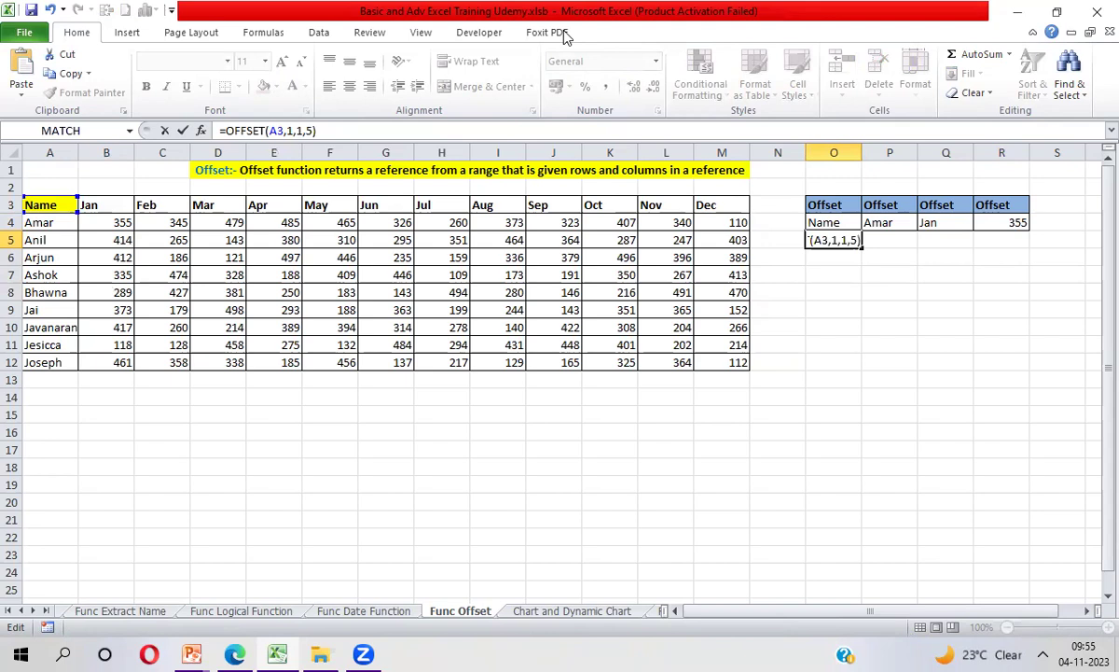
pyautogui.press('Return')
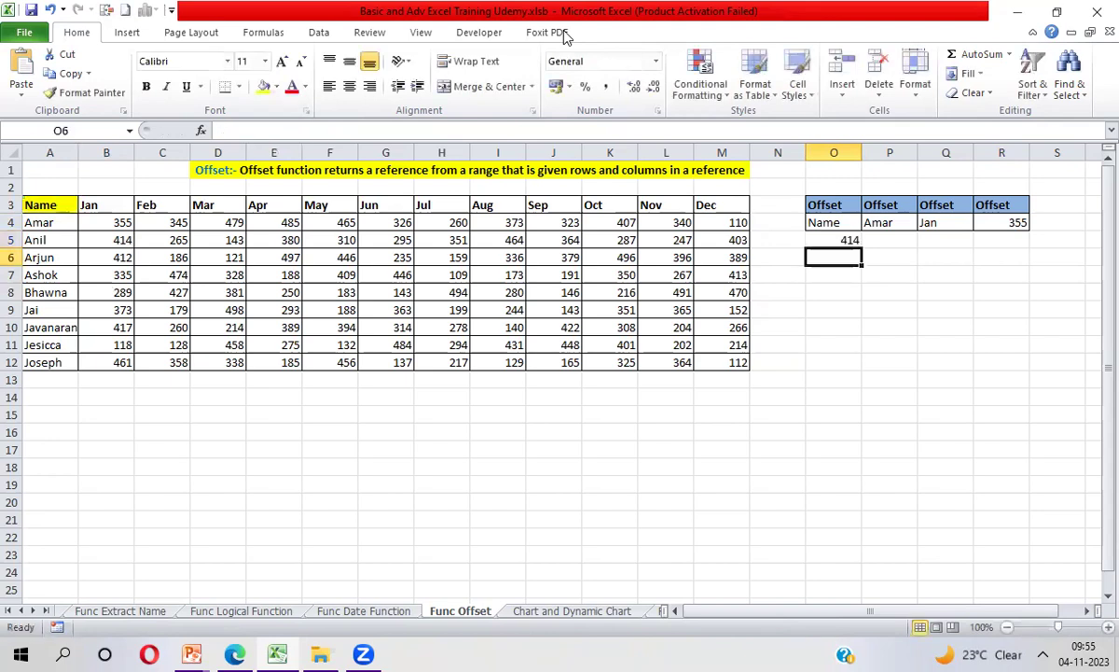
pyautogui.press('Up')
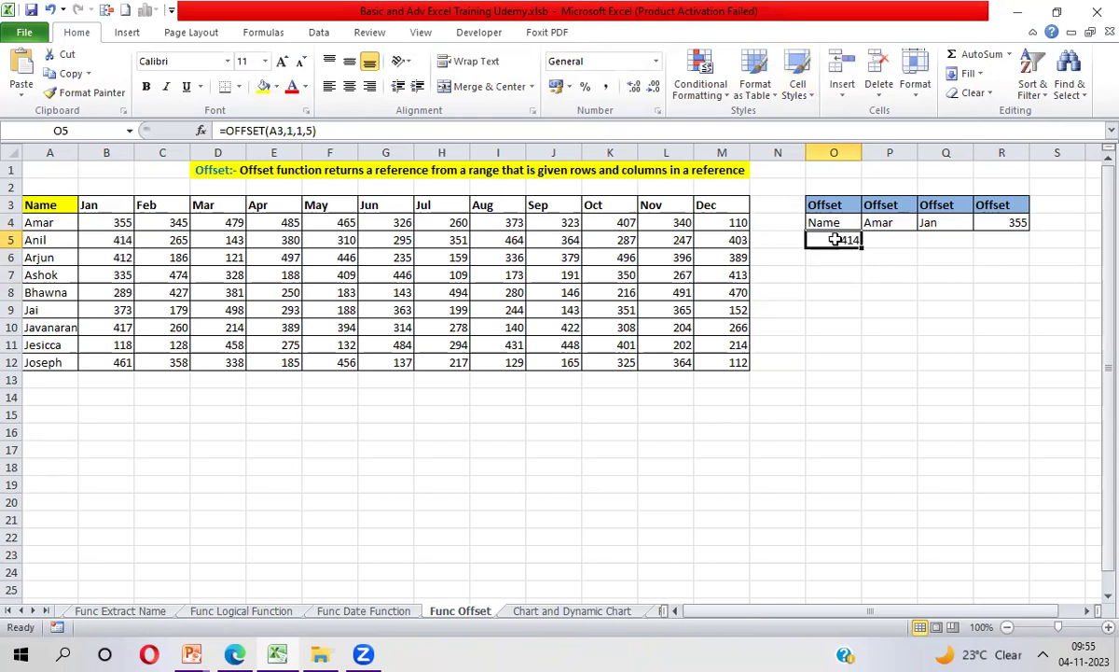
# - Wrap the O5 formula in SUM so that it reads =SUM(OFFSET(A3,1,1,5))
pyautogui.click(224, 131)
pyautogui.write('SUM(')
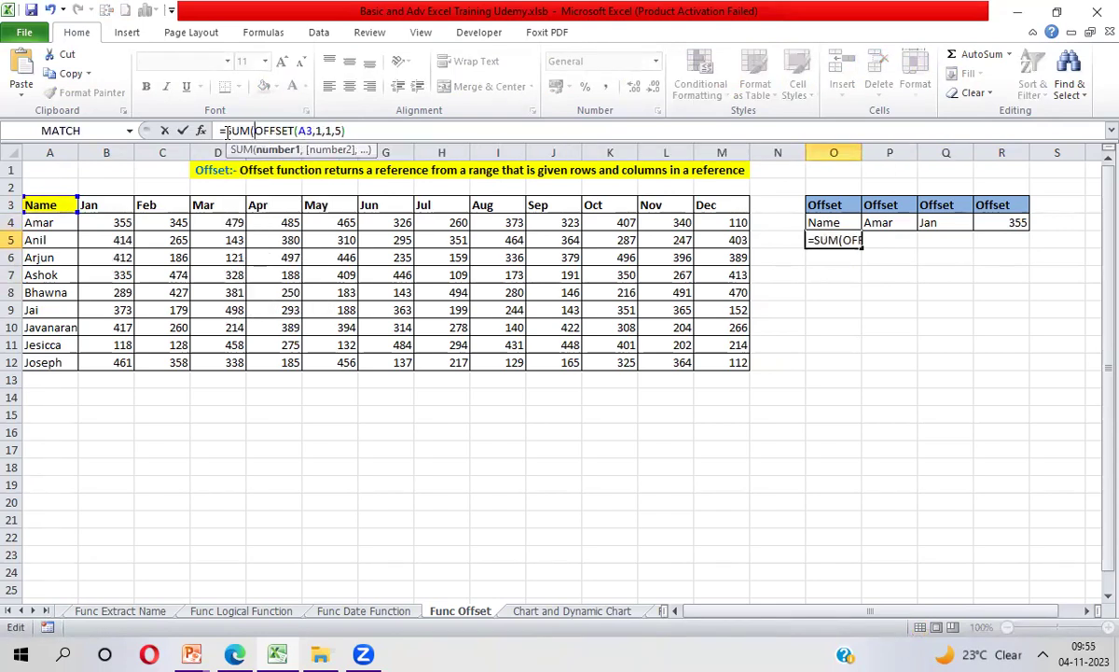
pyautogui.click(372, 130)
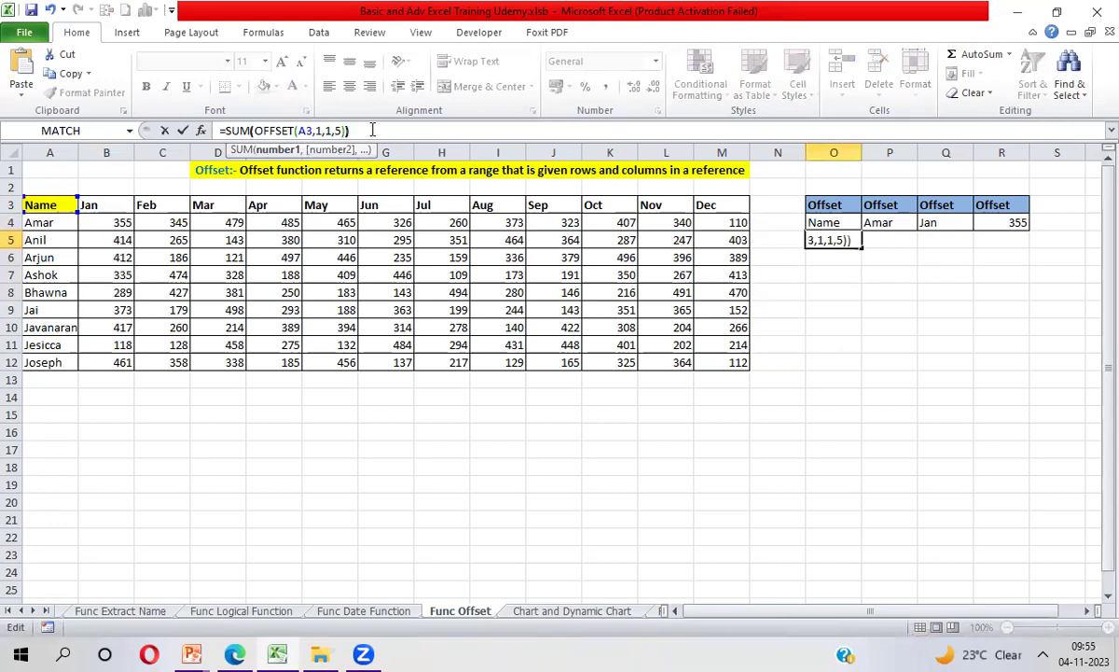
pyautogui.write(')')
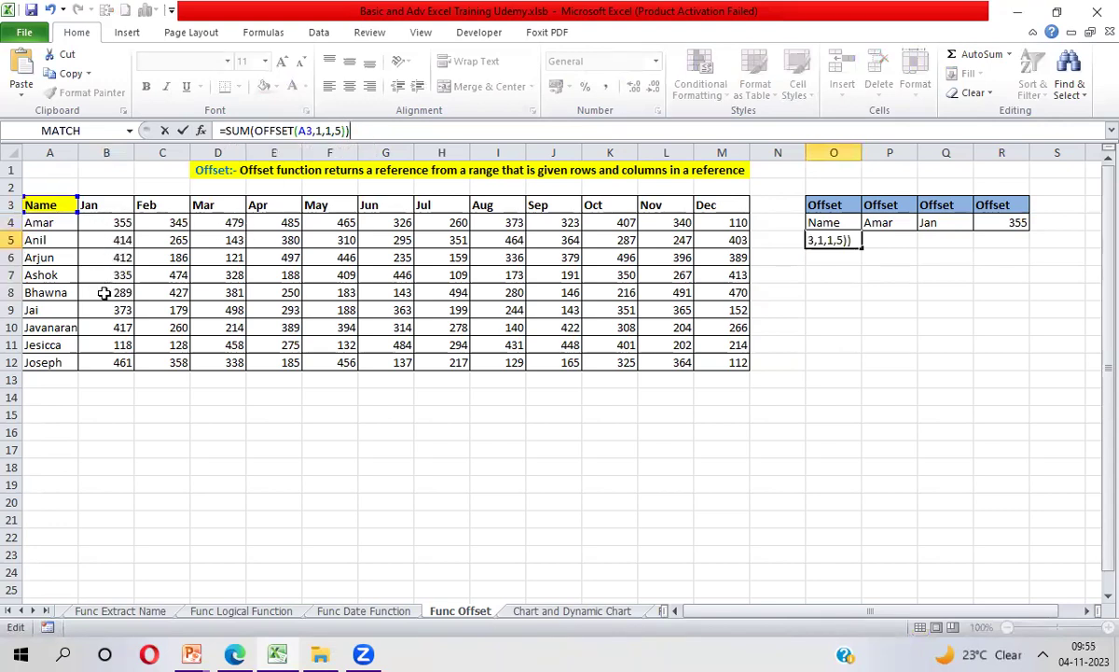
pyautogui.press('Return')
pyautogui.press('Up')
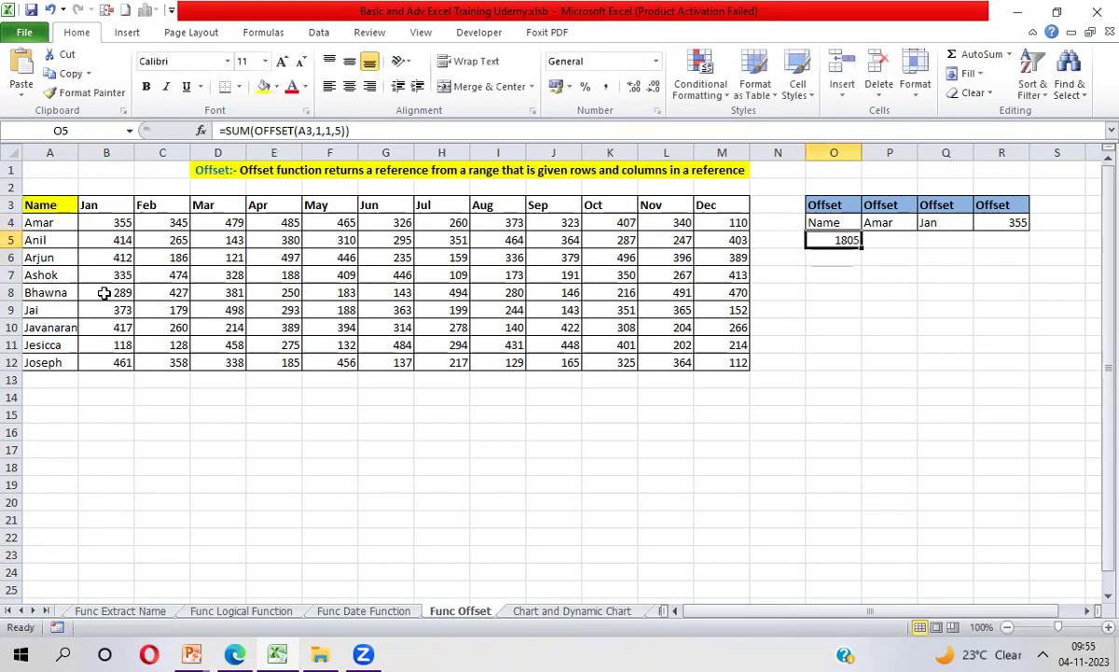
# - Select the January values in B4:B8 to check their sum against the formula in O5
pyautogui.click(103, 224)
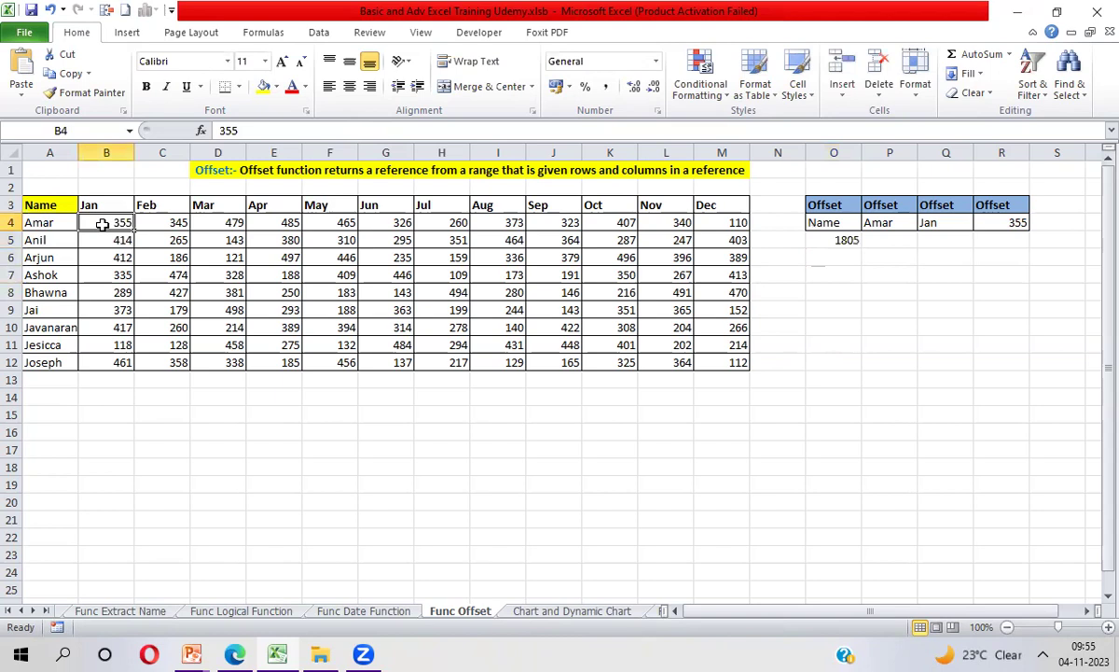
pyautogui.hotkey('shift', 'Down')
pyautogui.hotkey('shift', 'Down')
pyautogui.hotkey('shift', 'Down')
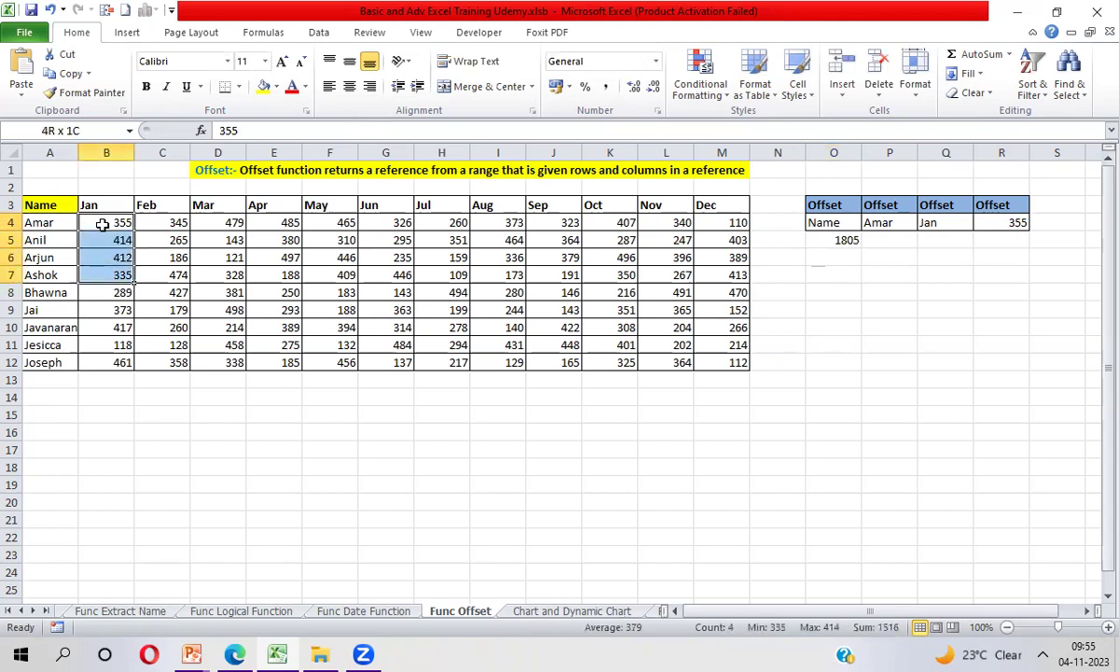
pyautogui.hotkey('shift', 'Down')
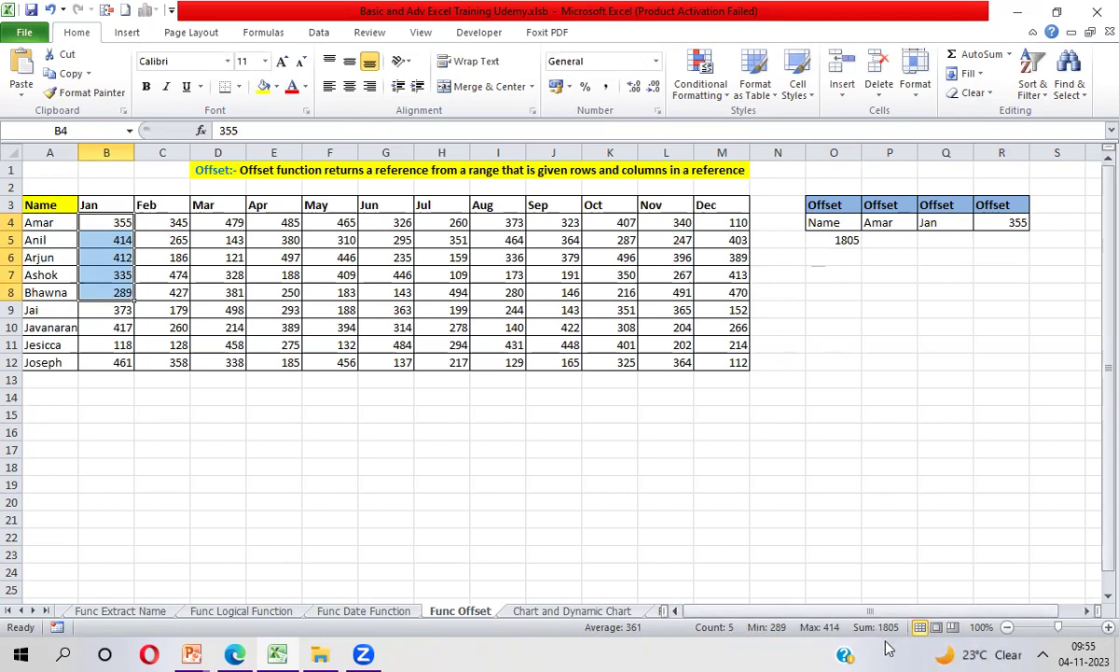
# - Replace SUM with AVERAGE in the O5 formula, making it =AVERAGE(OFFSET(A3,1,1,5))
pyautogui.click(838, 241)
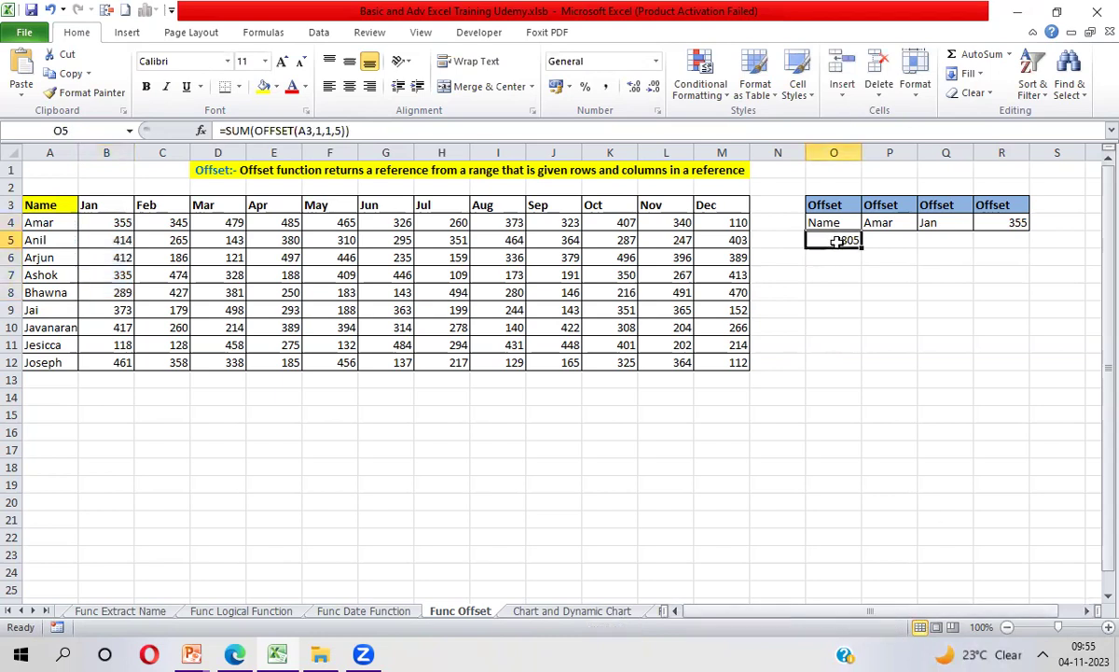
pyautogui.click(241, 130)
pyautogui.doubleClick(241, 130)
pyautogui.write('AVERAGE')
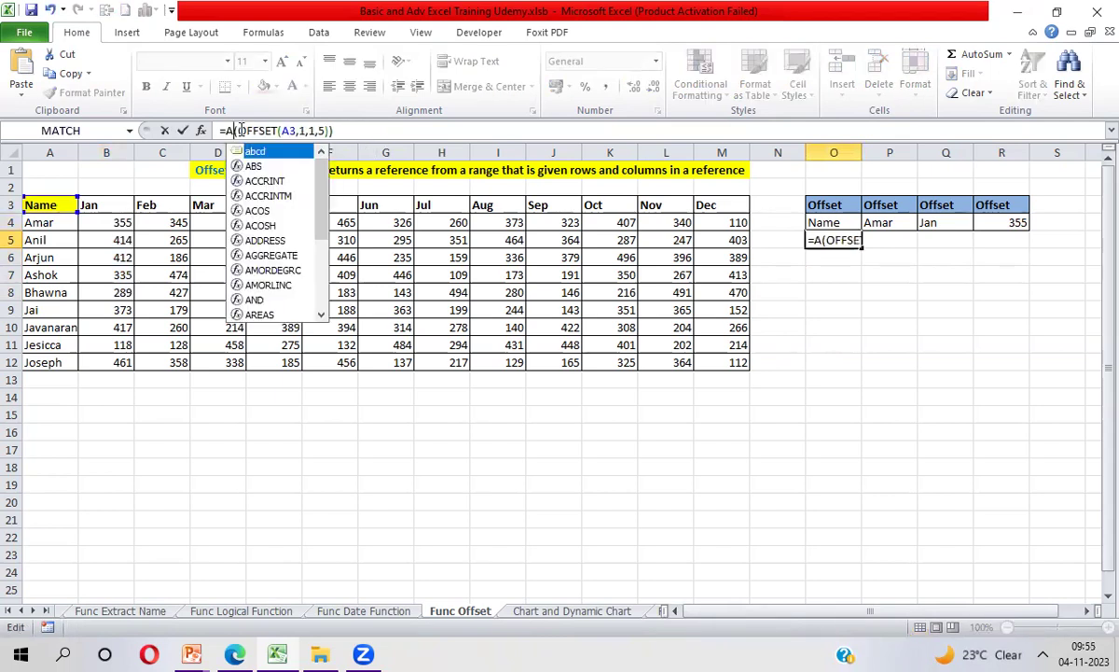
pyautogui.press('Return')
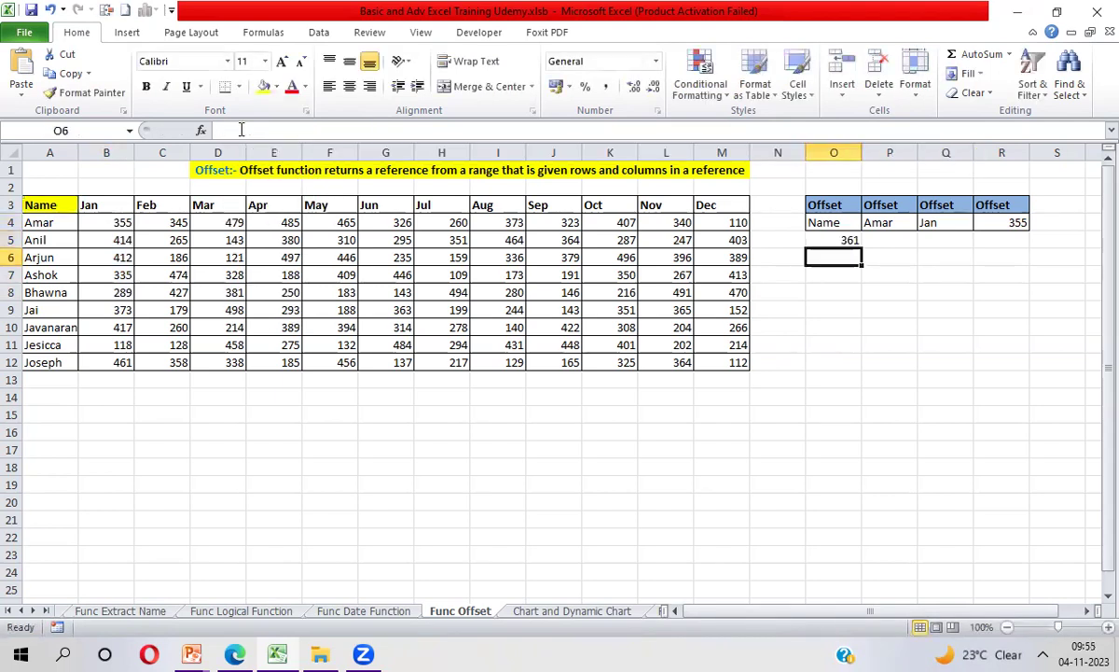
pyautogui.press('Up')
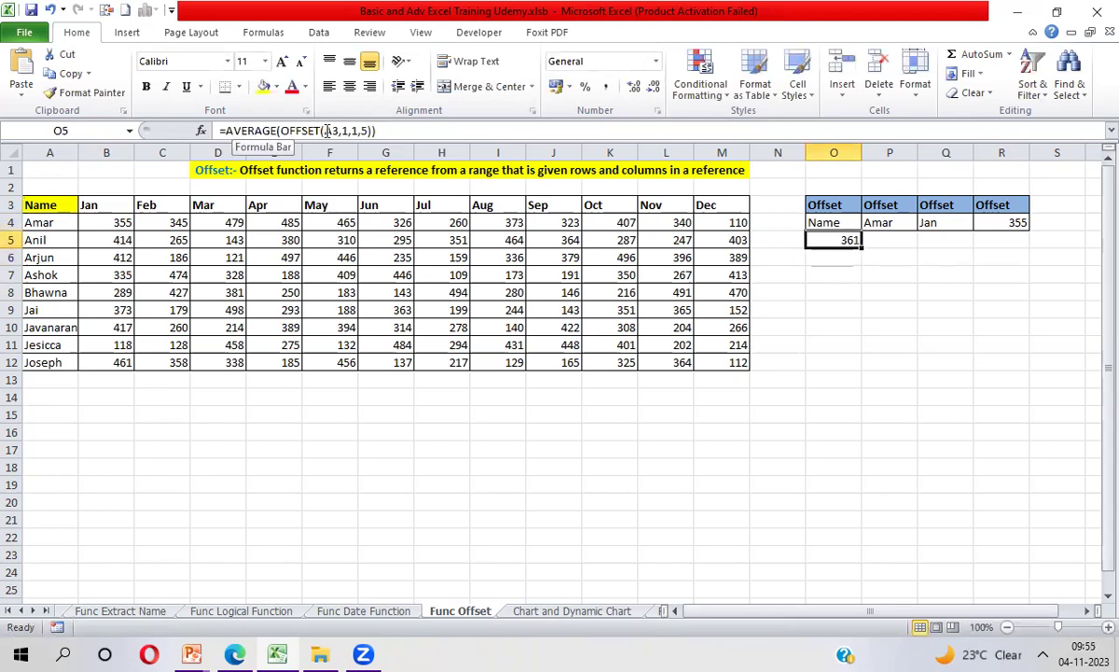
# - Review the OFFSET arguments in O5 and select B4:B8 to check the average of the January values
pyautogui.moveTo(326, 130)
pyautogui.mouseDown()
pyautogui.moveTo(367, 130)
pyautogui.moveTo(324, 129)
pyautogui.mouseUp()
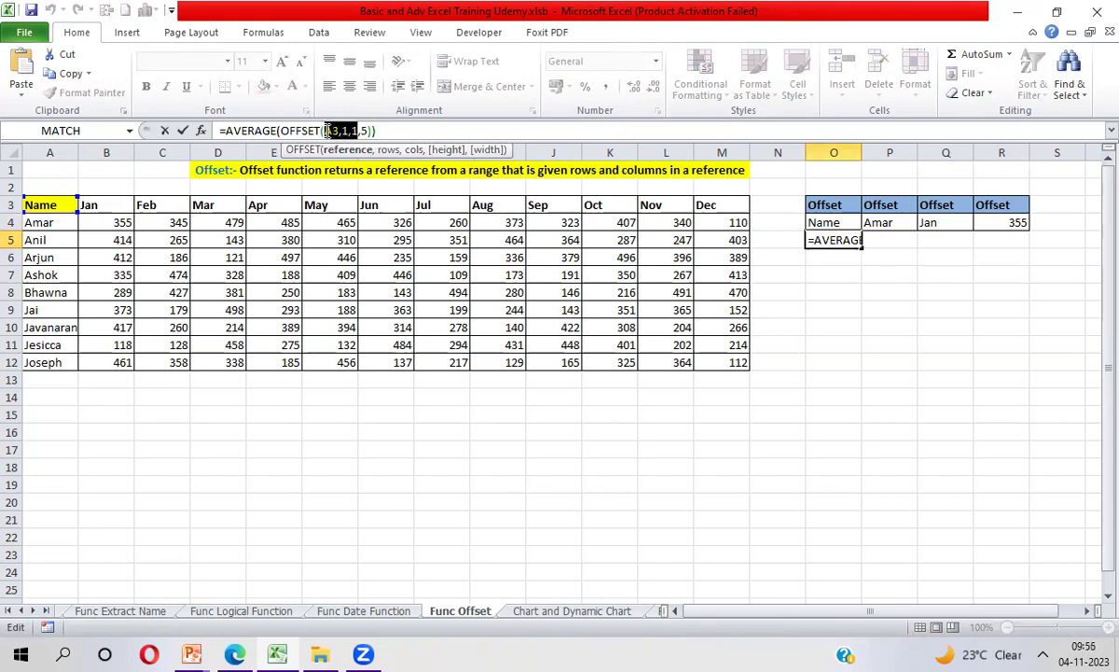
pyautogui.press('Return')
pyautogui.press('Up')
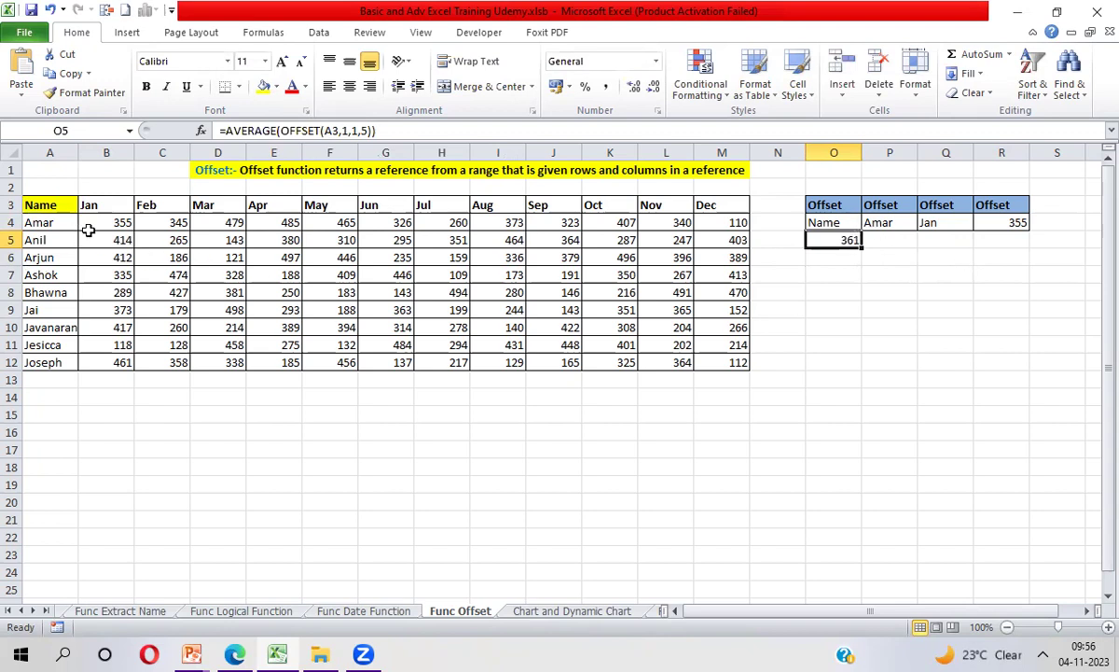
pyautogui.moveTo(92, 221); pyautogui.dragTo(95, 222)
pyautogui.hotkey('shift', 'Down')
pyautogui.hotkey('shift', 'Down')
pyautogui.hotkey('shift', 'Down')
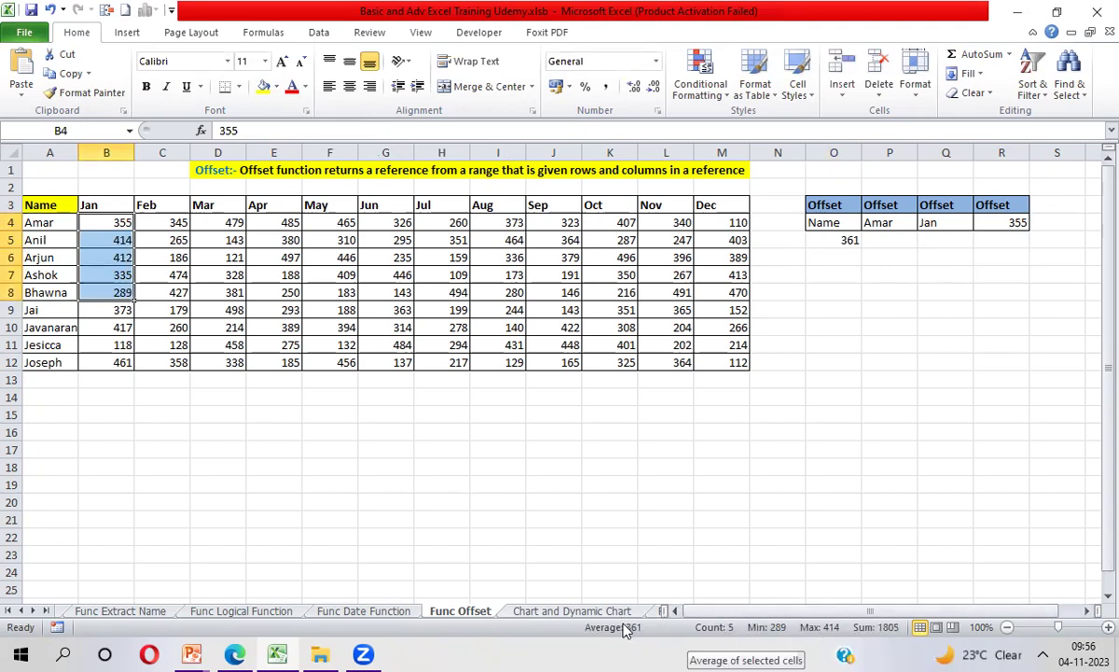
# - Start a formula in P5 that averages an OFFSET range, with A3 as reference, 1 row and 1 column: =AVERAGE(OFFSET(A3,1,1
pyautogui.click(838, 242)
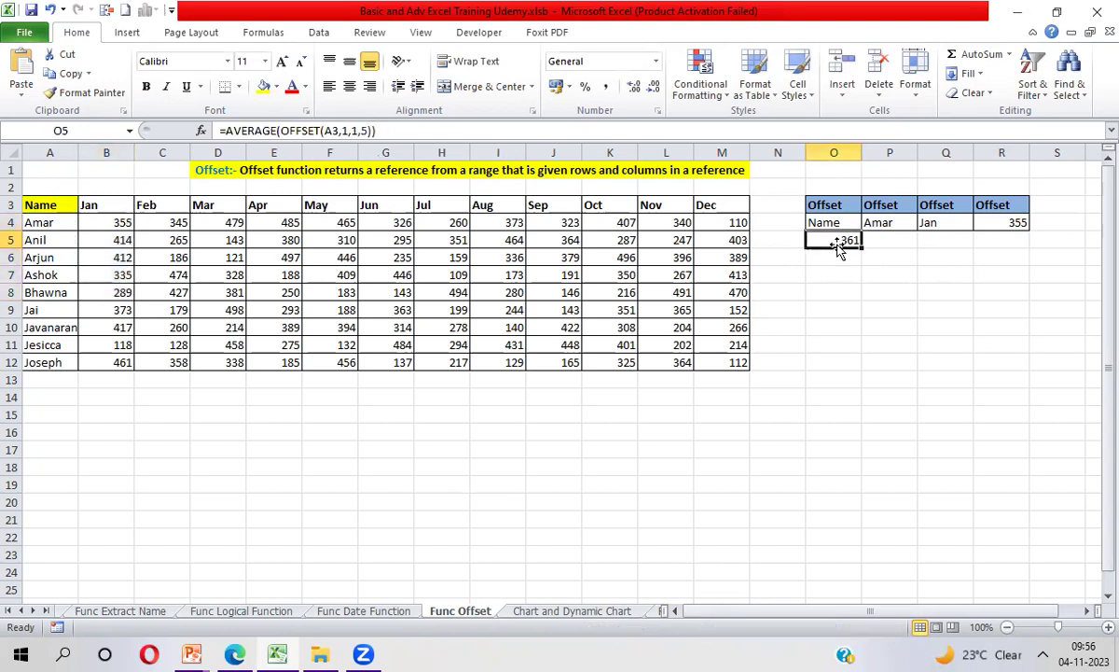
pyautogui.click(881, 240)
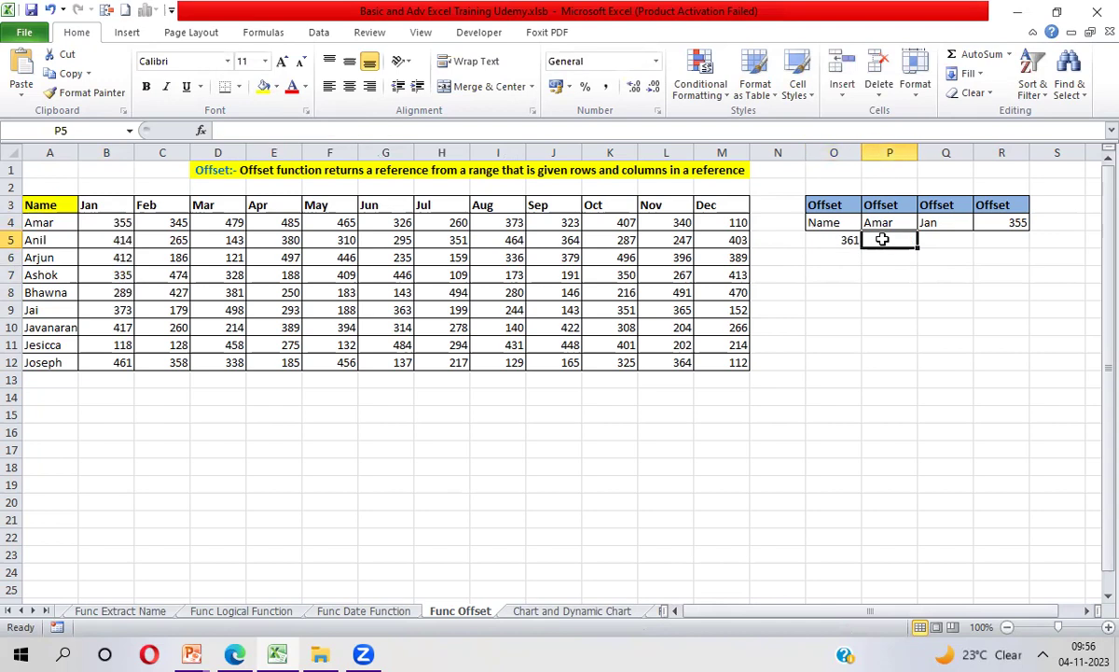
pyautogui.write('=')
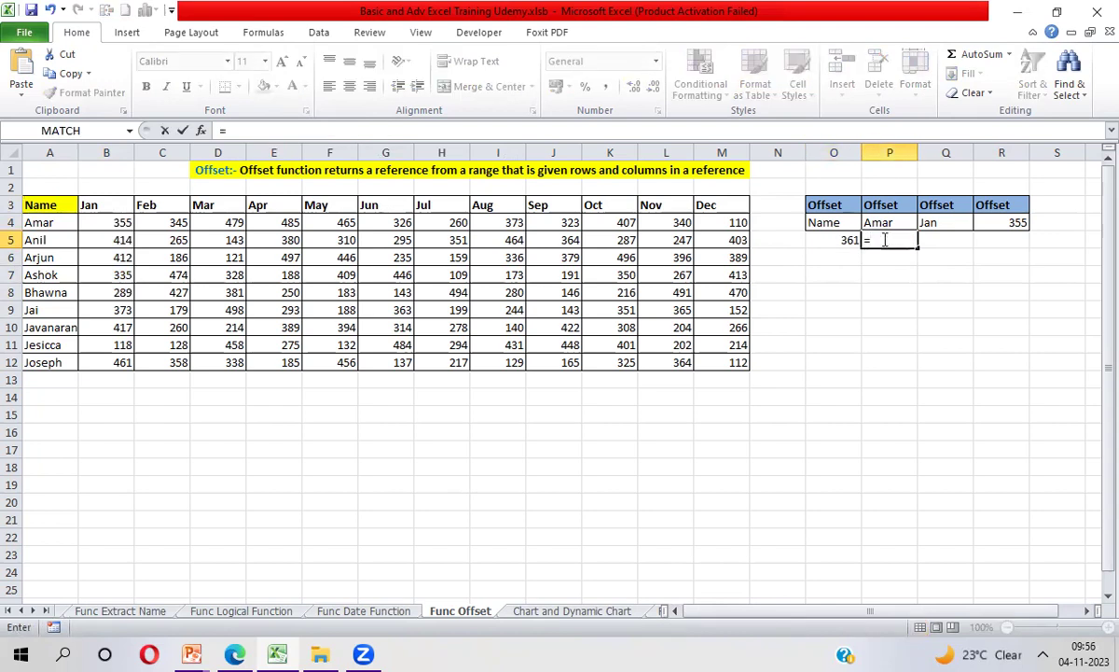
pyautogui.write('Av')
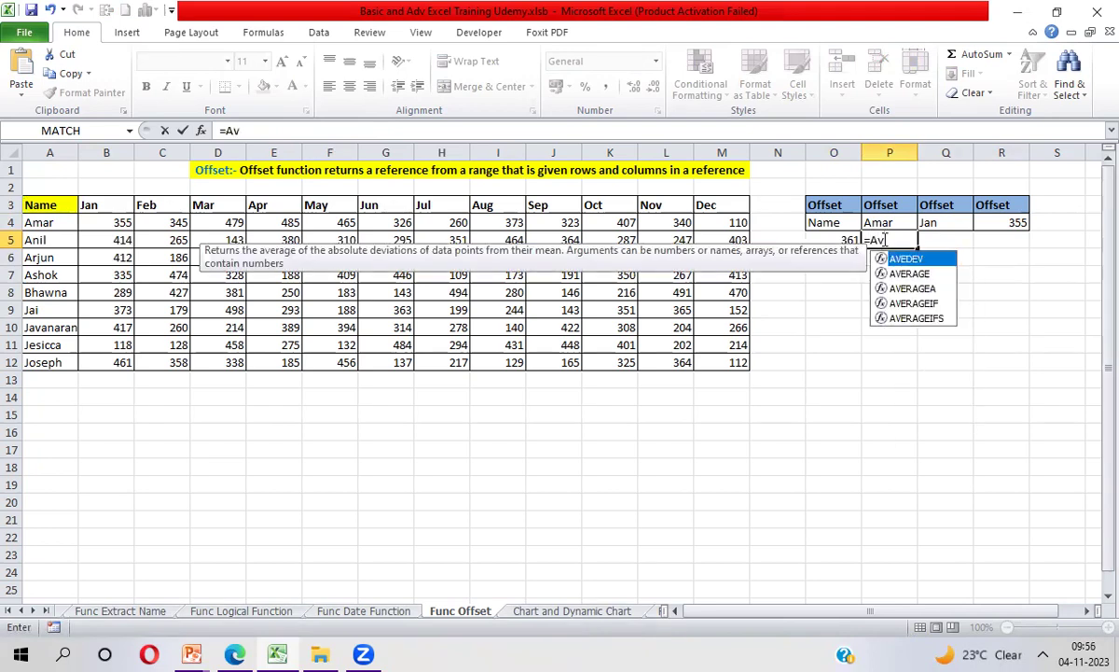
pyautogui.press('Down')
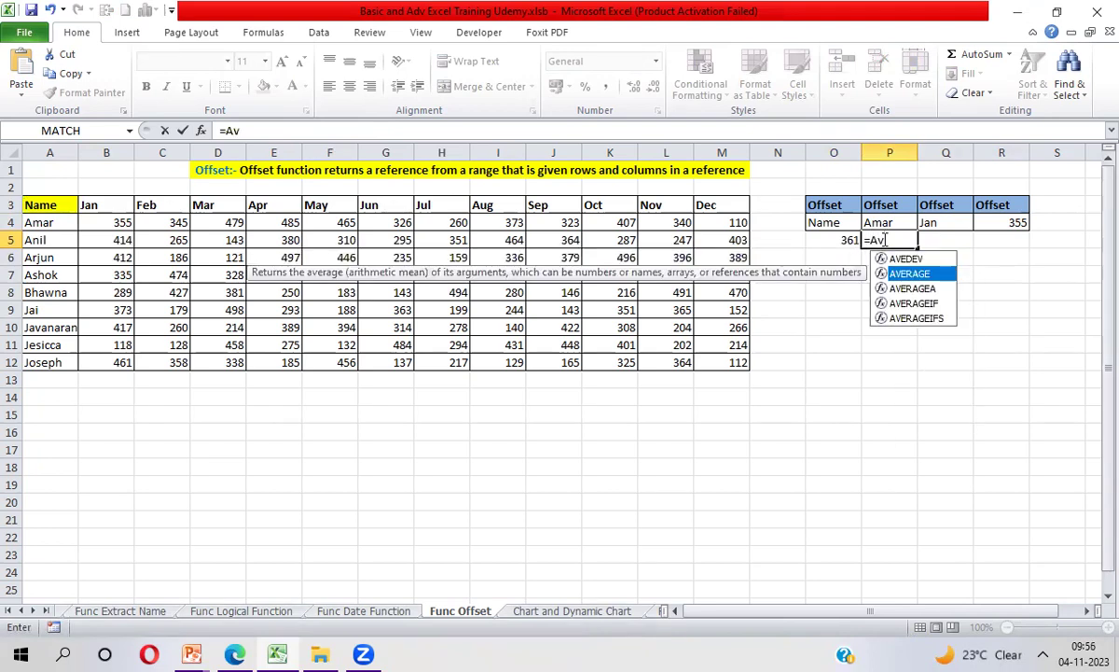
pyautogui.press('Tab')
pyautogui.write('off')
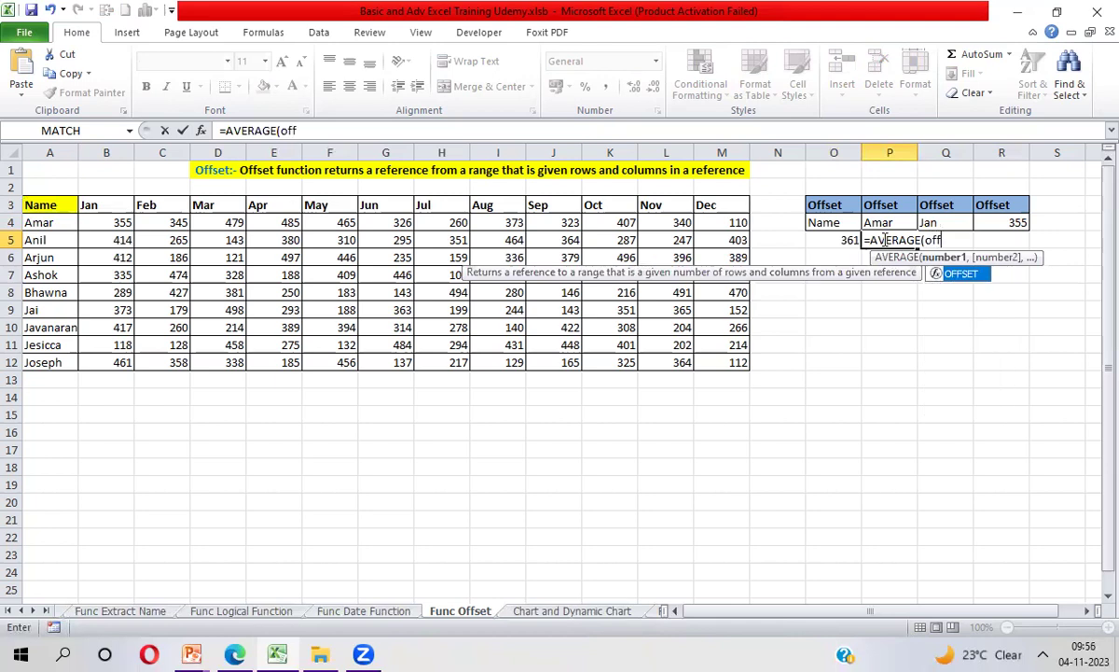
pyautogui.press('Tab')
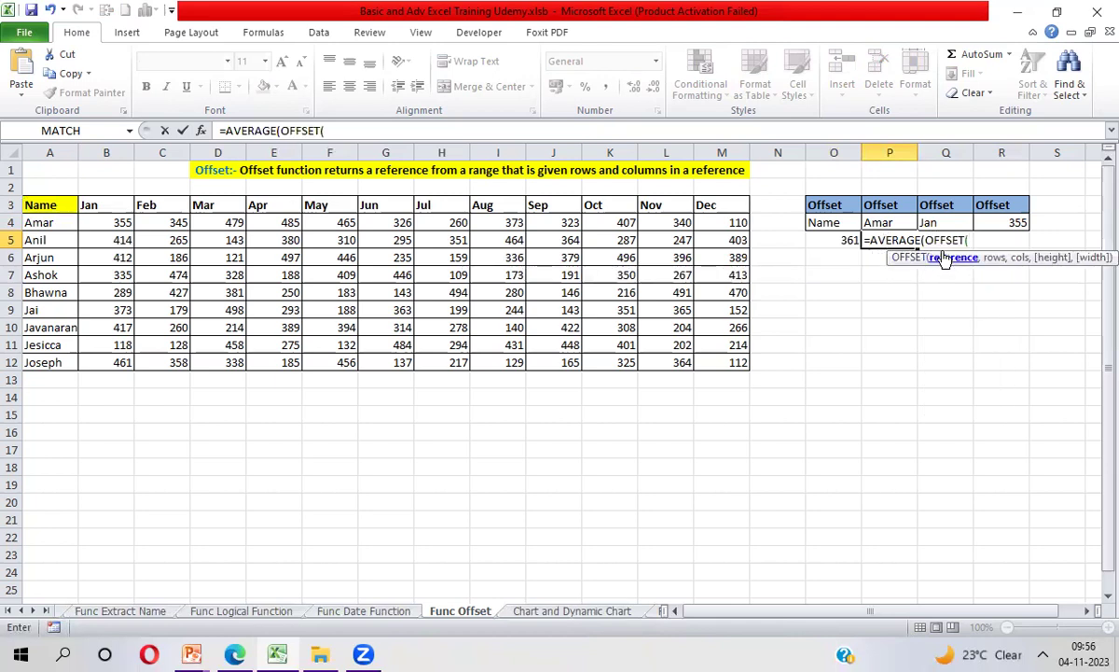
pyautogui.click(53, 204)
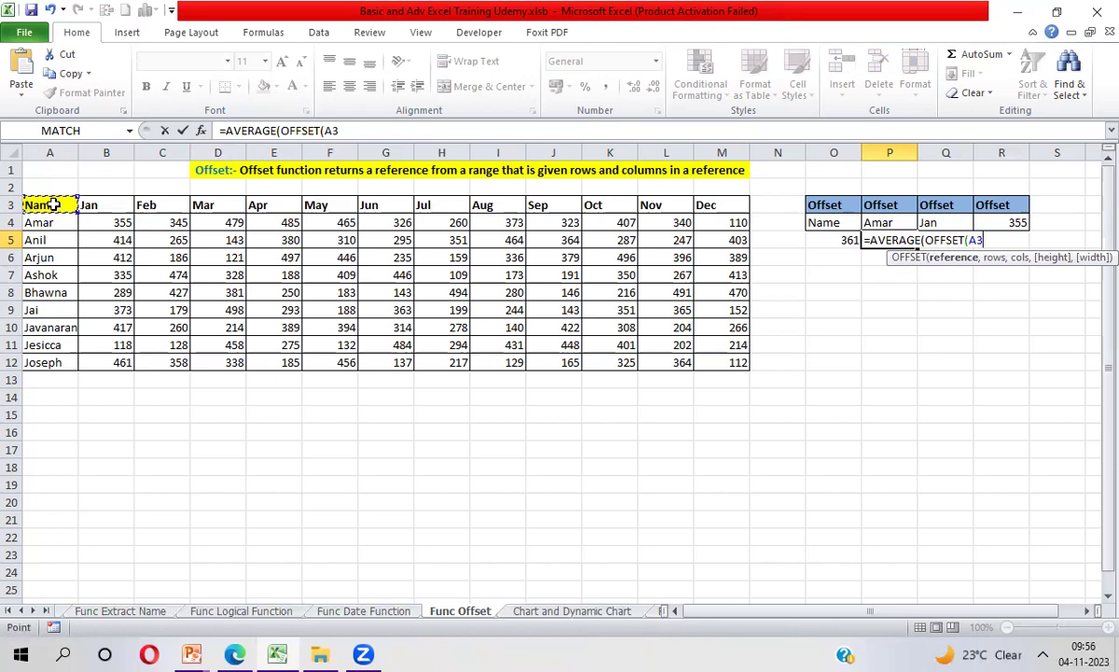
pyautogui.write(',1,1')
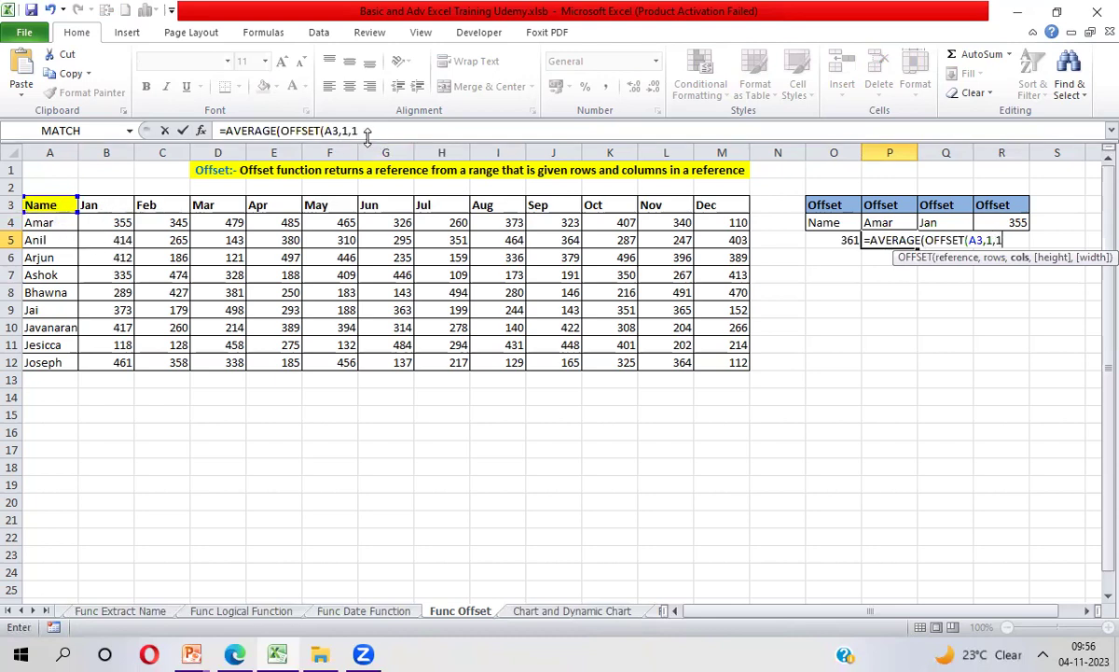
# - Complete the P5 formula with a height of 5 and a width of 3, making it =AVERAGE(OFFSET(A3,1,1,5,3))
pyautogui.moveTo(358, 131); pyautogui.dragTo(320, 131)
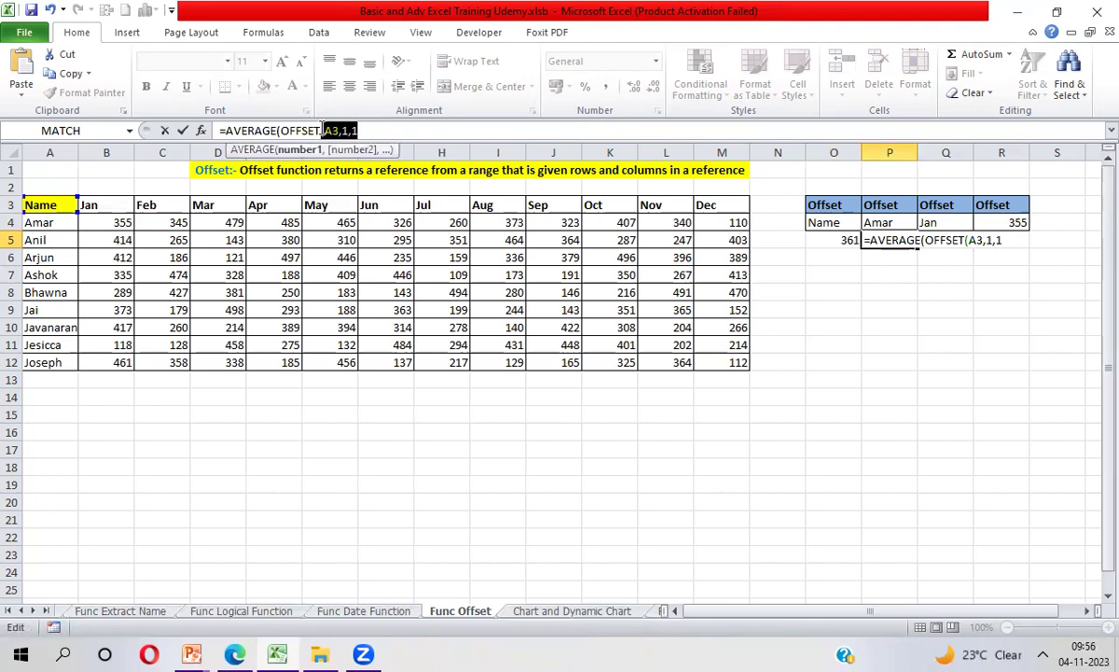
pyautogui.click(360, 131)
pyautogui.write(',5')
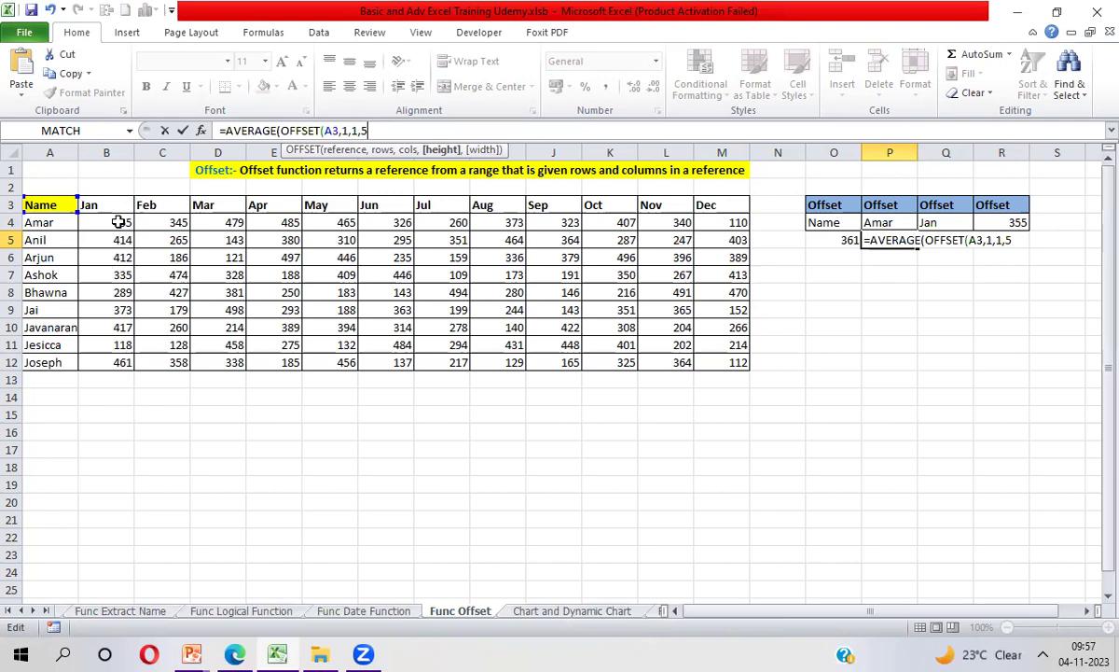
pyautogui.write(',')
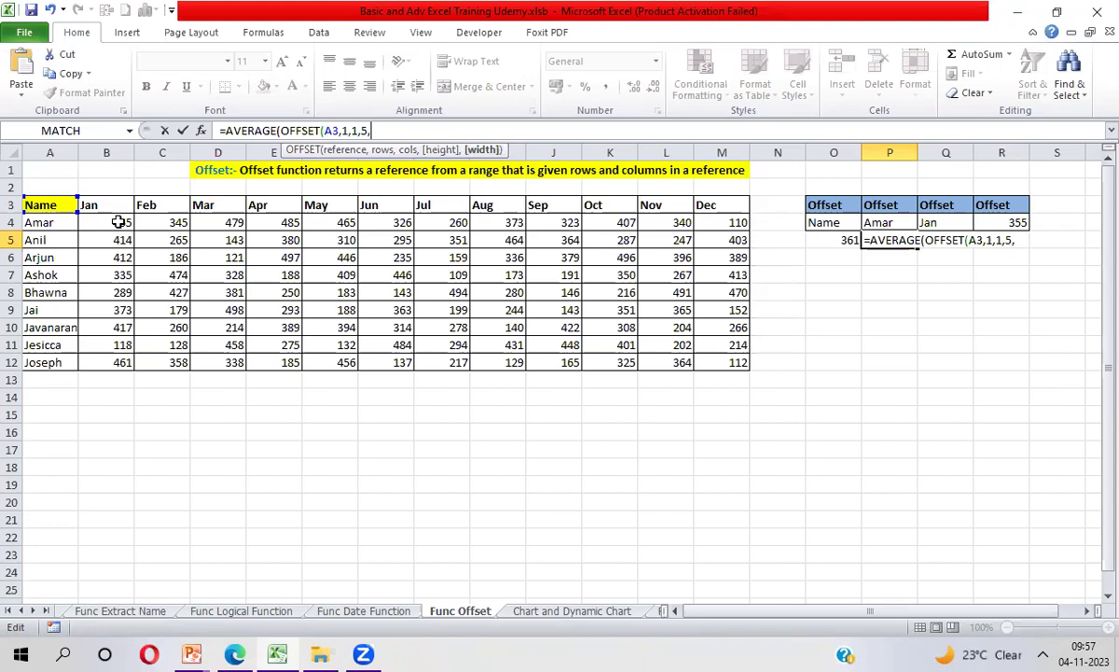
pyautogui.write('3)')
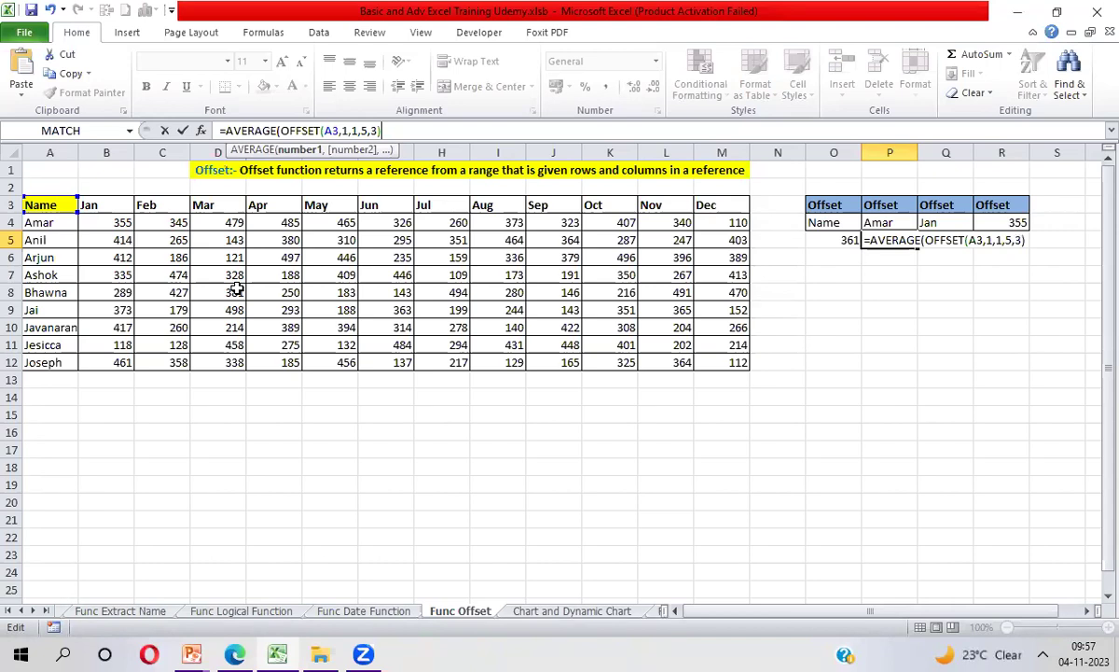
pyautogui.press('Return')
pyautogui.press('Return')
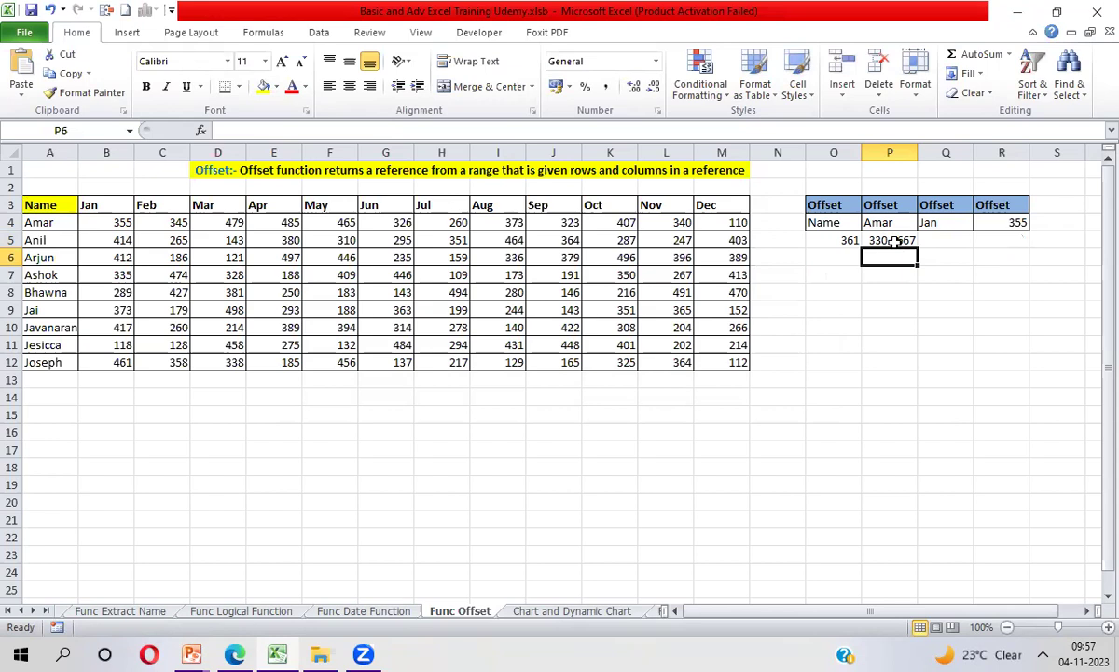
# - Select the January to March values in B4:D8 to check their average against the formula in P5
pyautogui.click(107, 220)
pyautogui.hotkey('shift', 'Down')
pyautogui.hotkey('shift', 'Down')
pyautogui.hotkey('shift', 'Down')
pyautogui.hotkey('shift', 'Down')
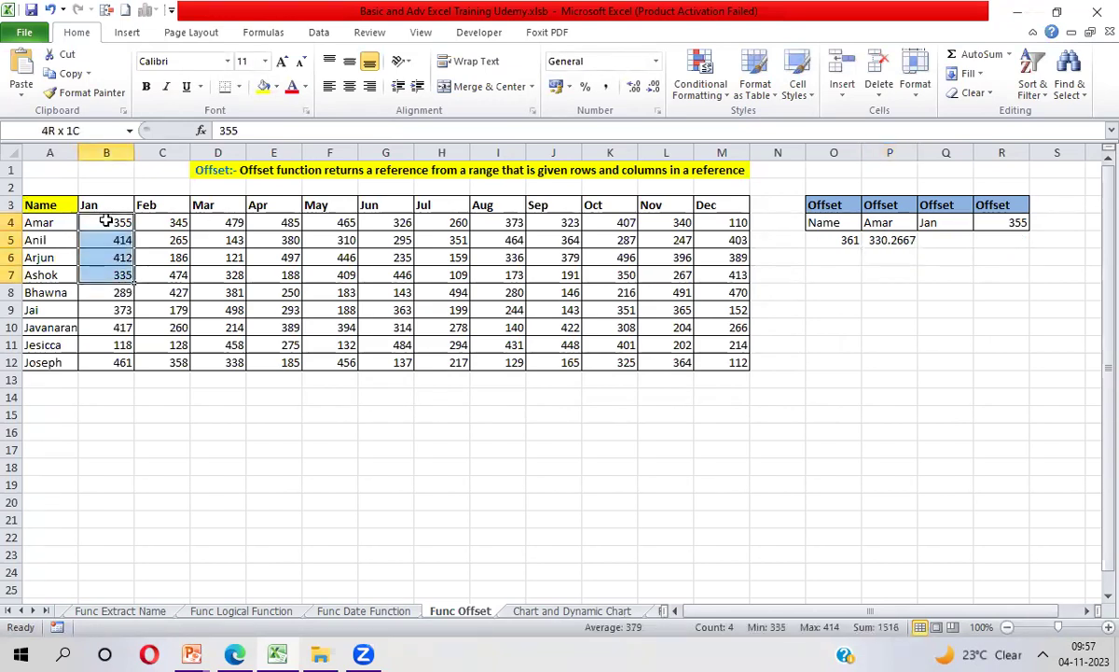
pyautogui.hotkey('shift', 'Right')
pyautogui.hotkey('shift', 'Right')
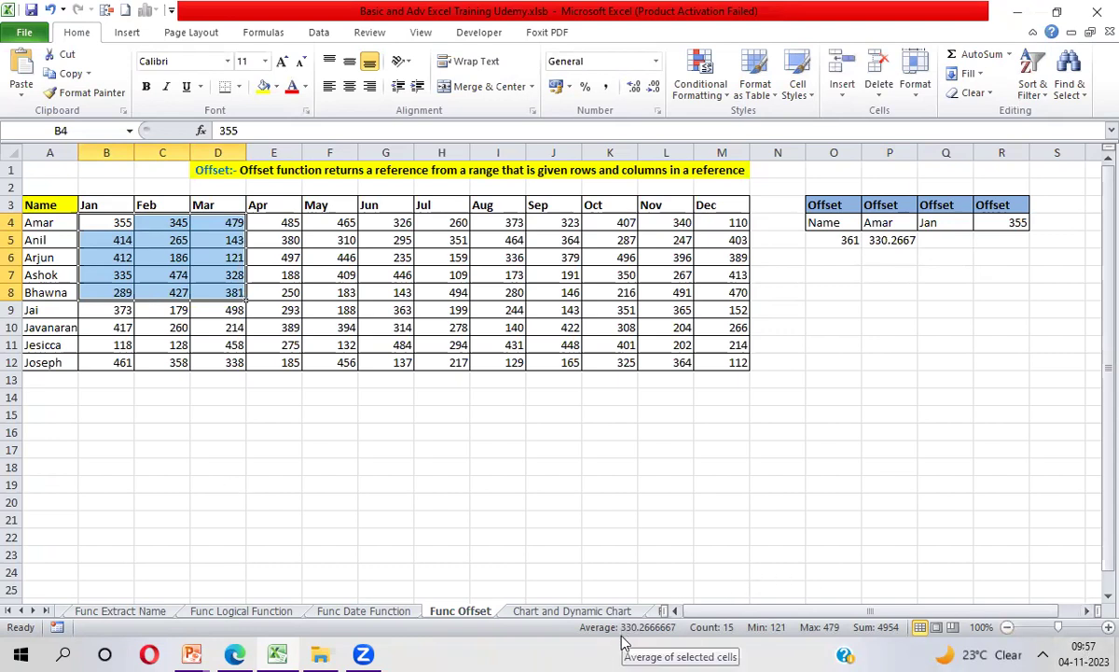
pyautogui.click(872, 240)
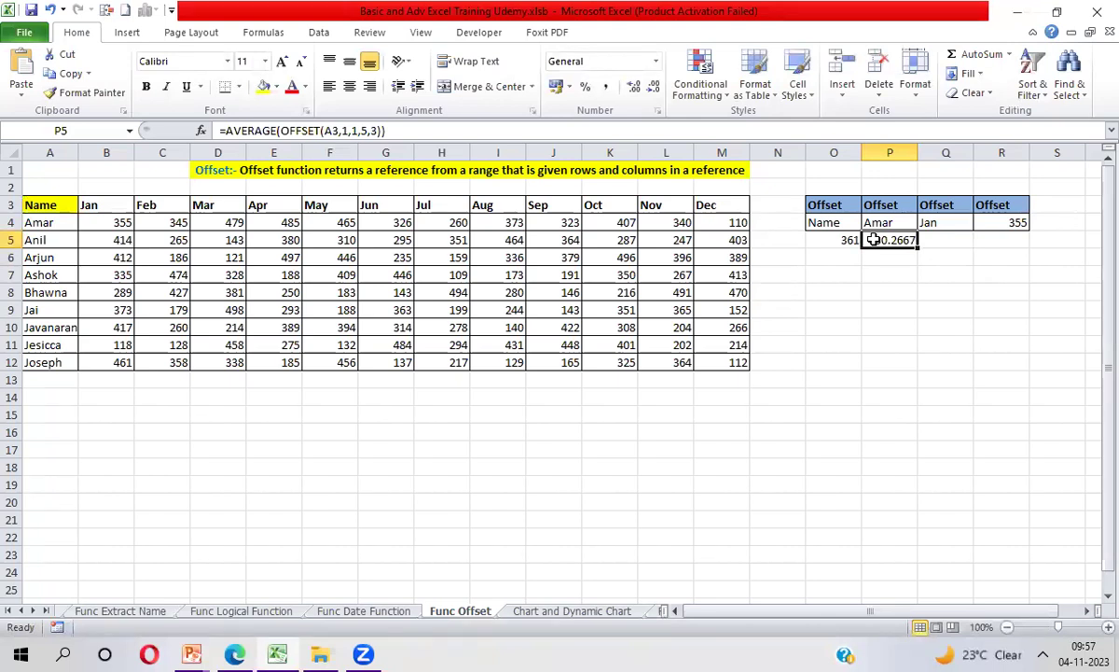
# - Start a formula in Q5 that sums an OFFSET range from reference B4 with 0 rows and 0 columns: =SUM(OFFSET(B4,0,0
pyautogui.click(938, 239)
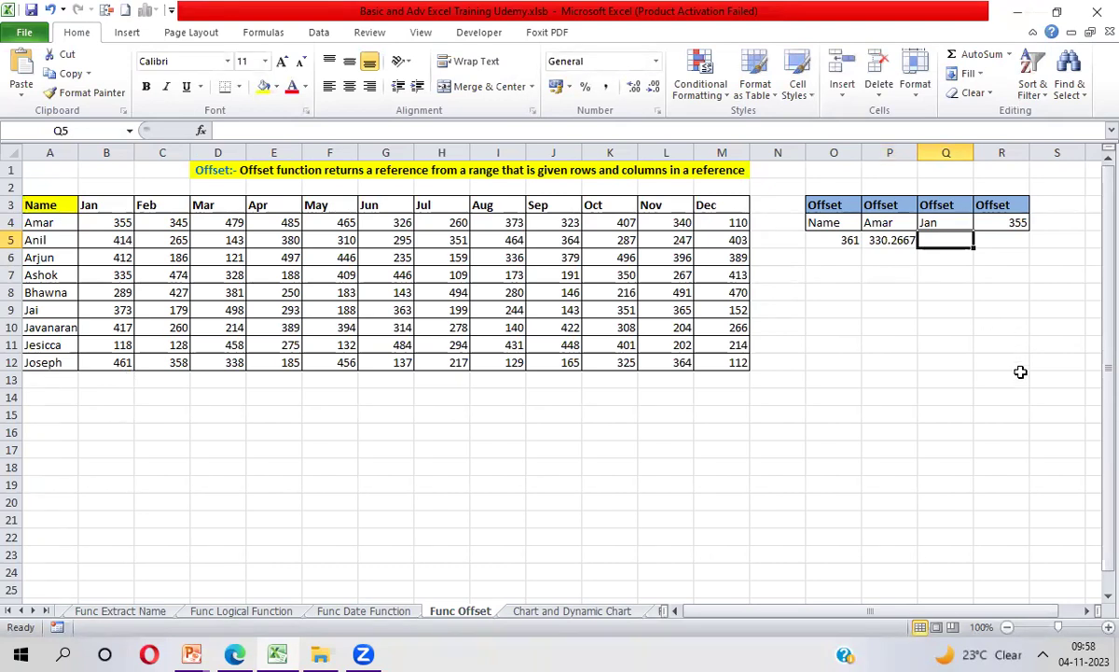
pyautogui.write('=')
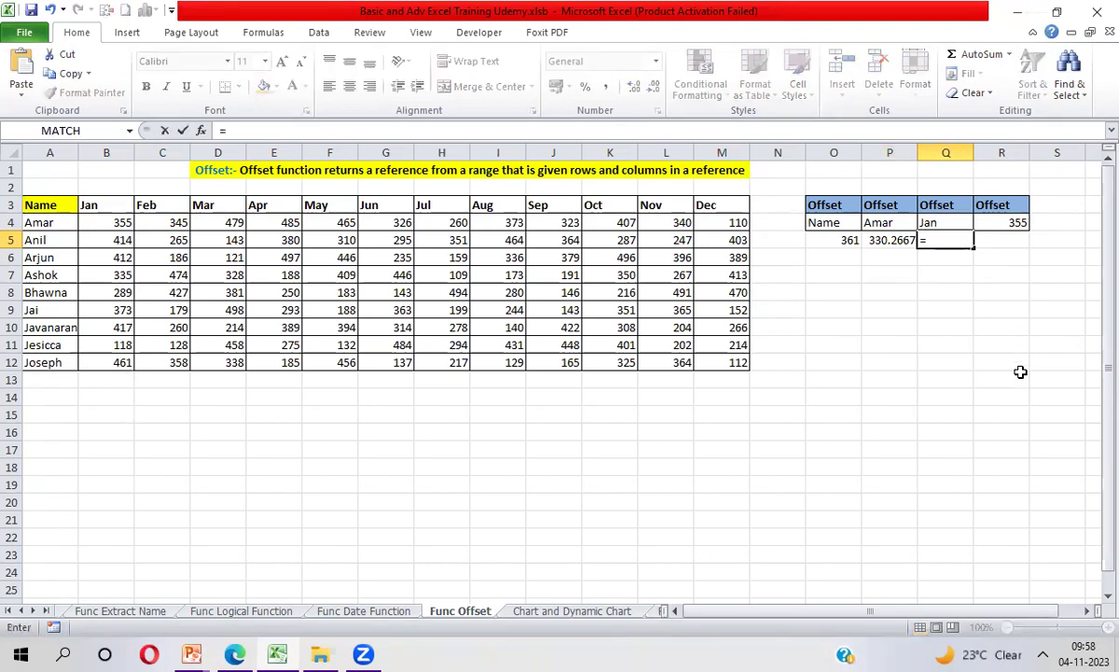
pyautogui.write('sum')
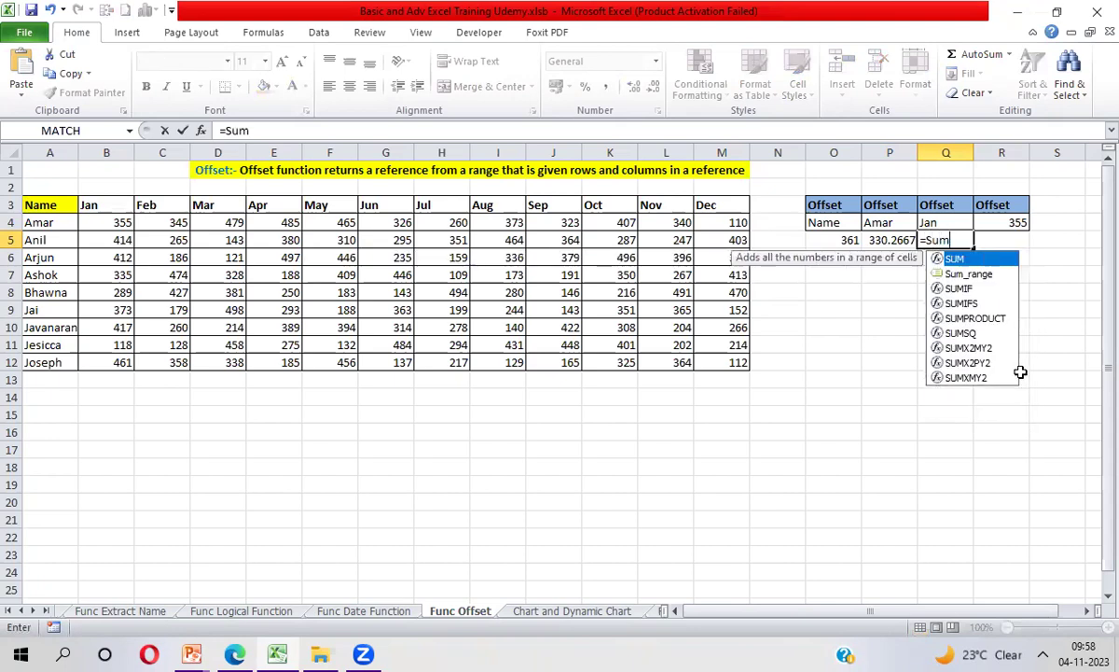
pyautogui.press('Tab')
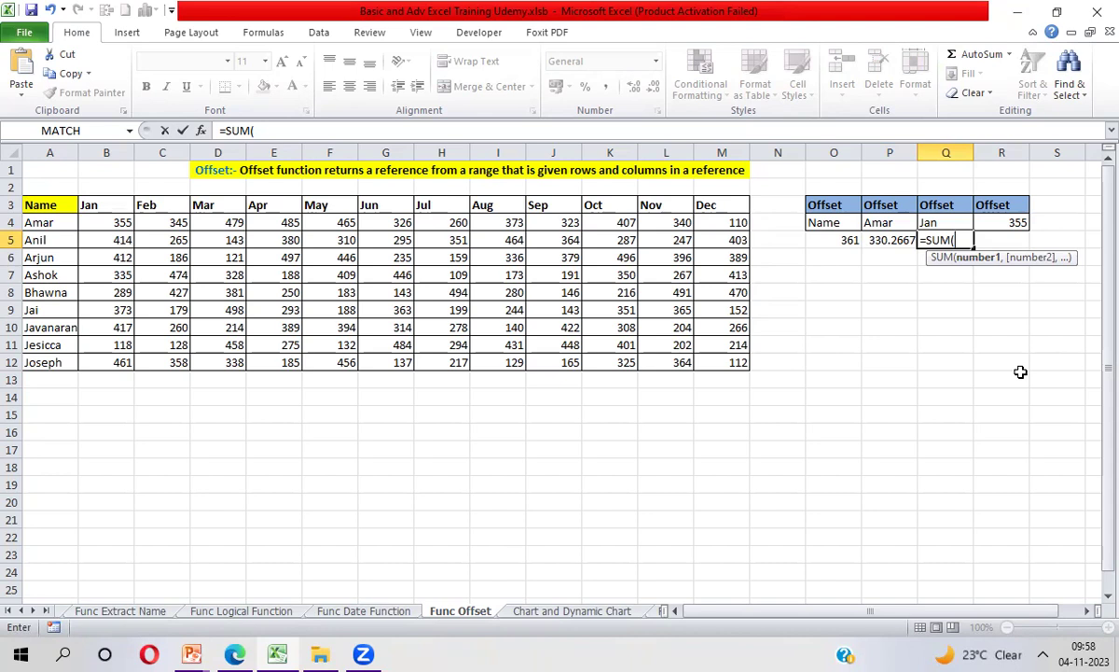
pyautogui.write('OFFSET(')
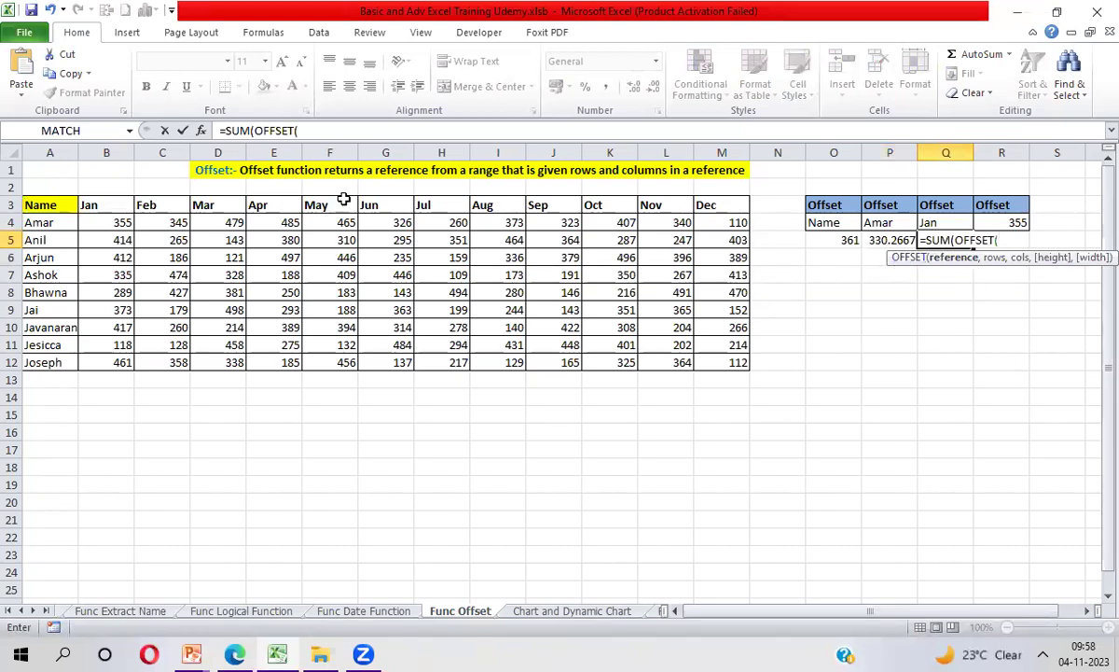
pyautogui.click(35, 206)
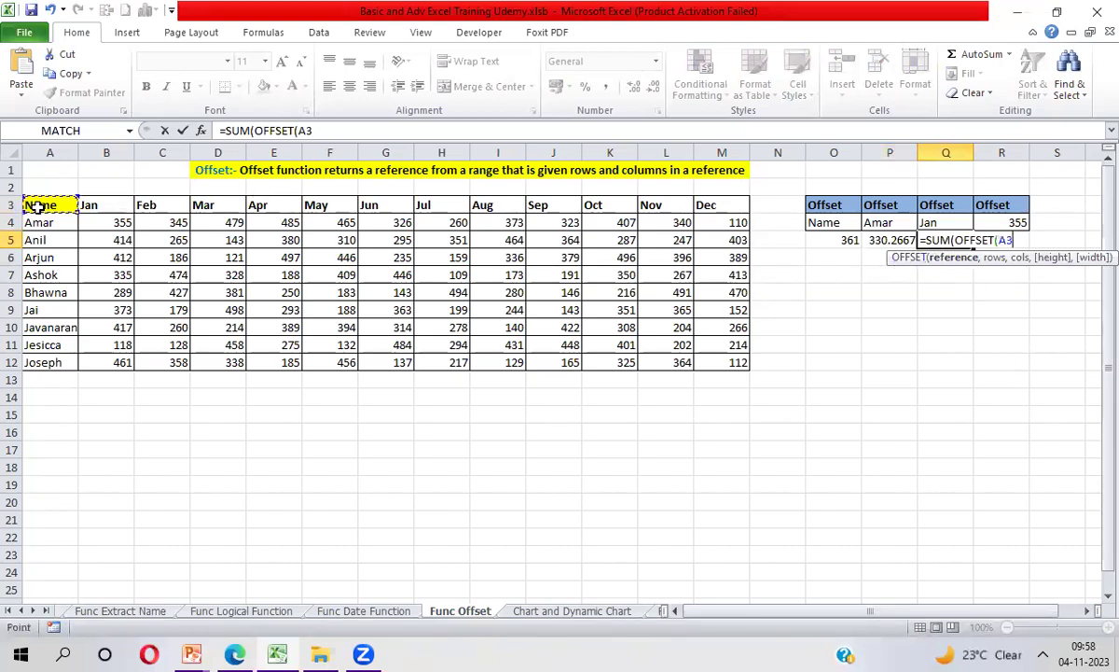
pyautogui.click(95, 222)
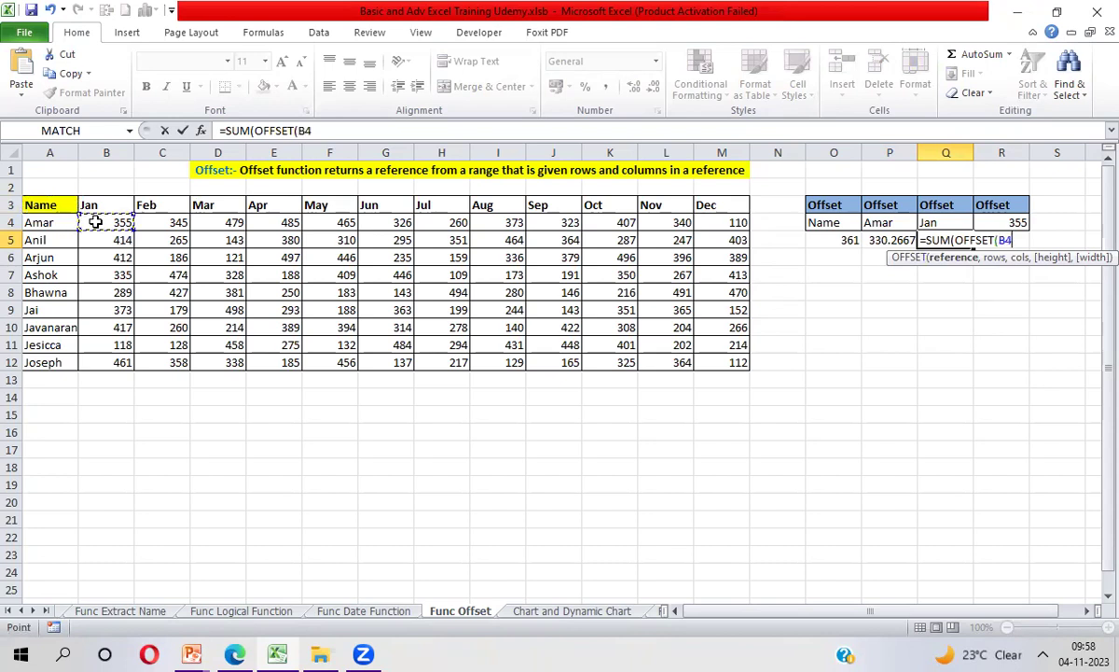
pyautogui.write(',0')
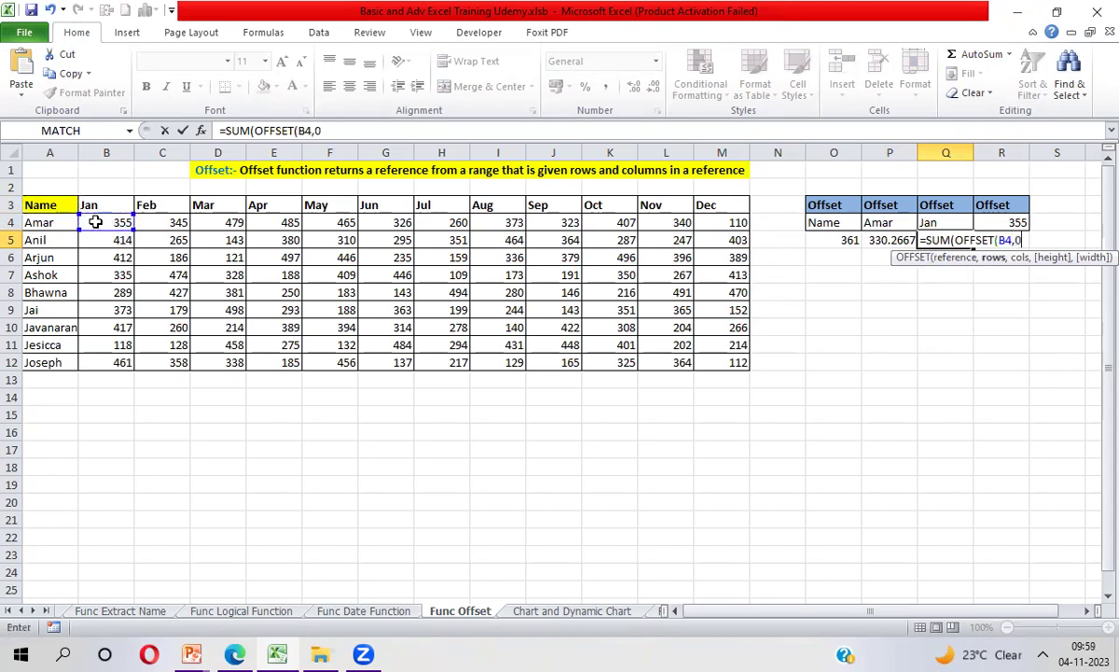
pyautogui.write(',0')
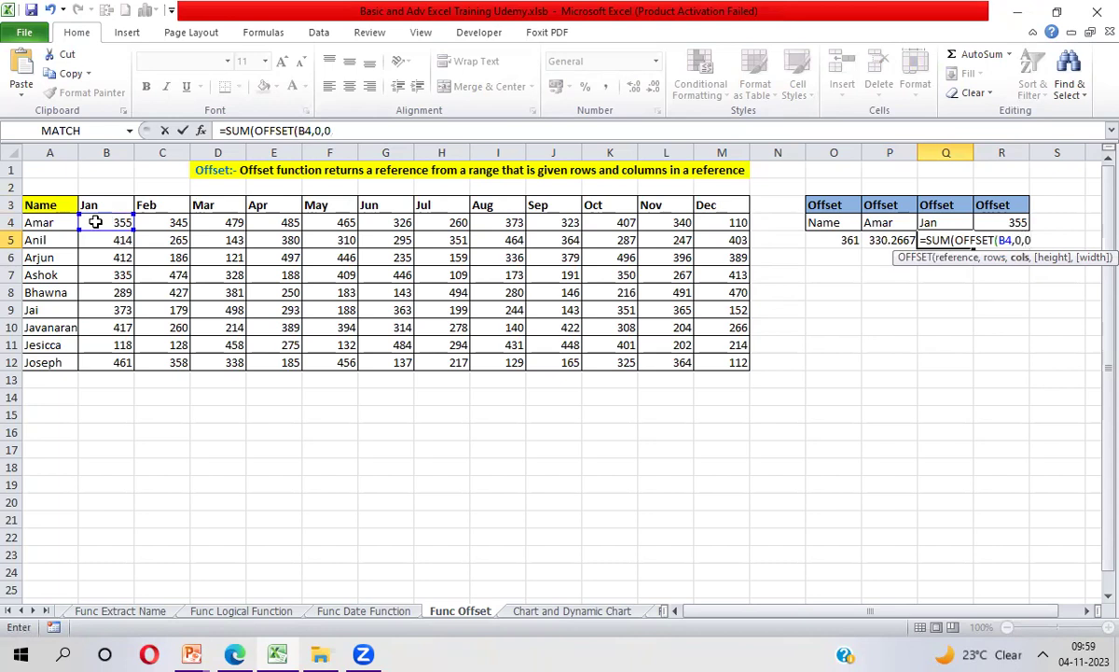
# - Complete the Q5 formula with COUNTA of column A as the height, making it =SUM(OFFSET(B4,0,0,COUNTA(A:A)))
pyautogui.write(',')
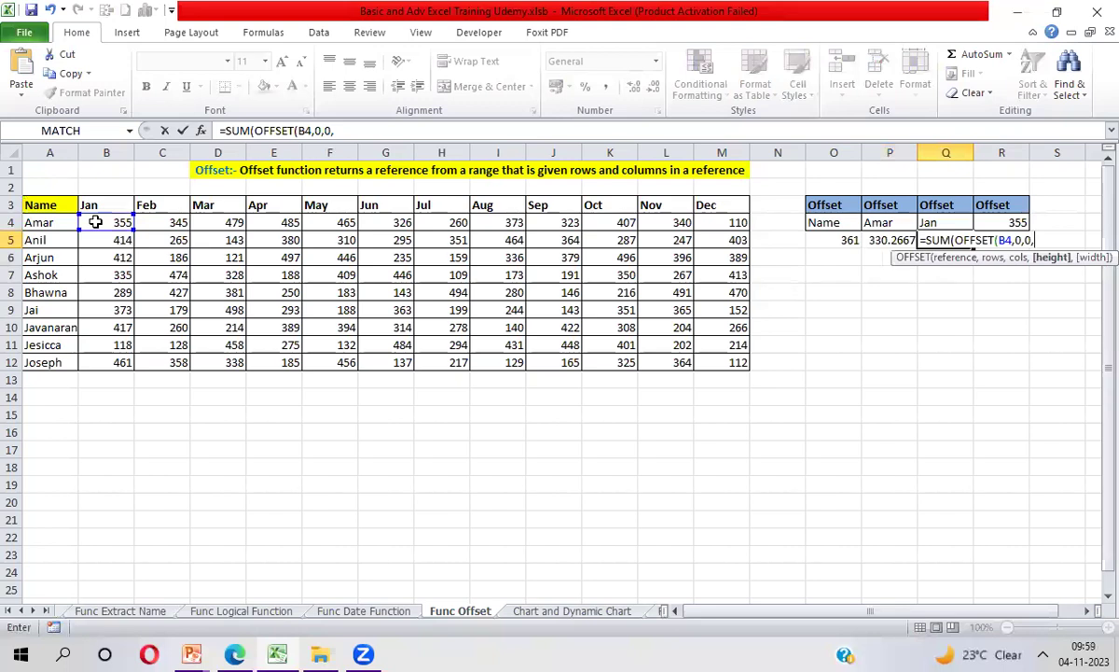
pyautogui.write('Counta')
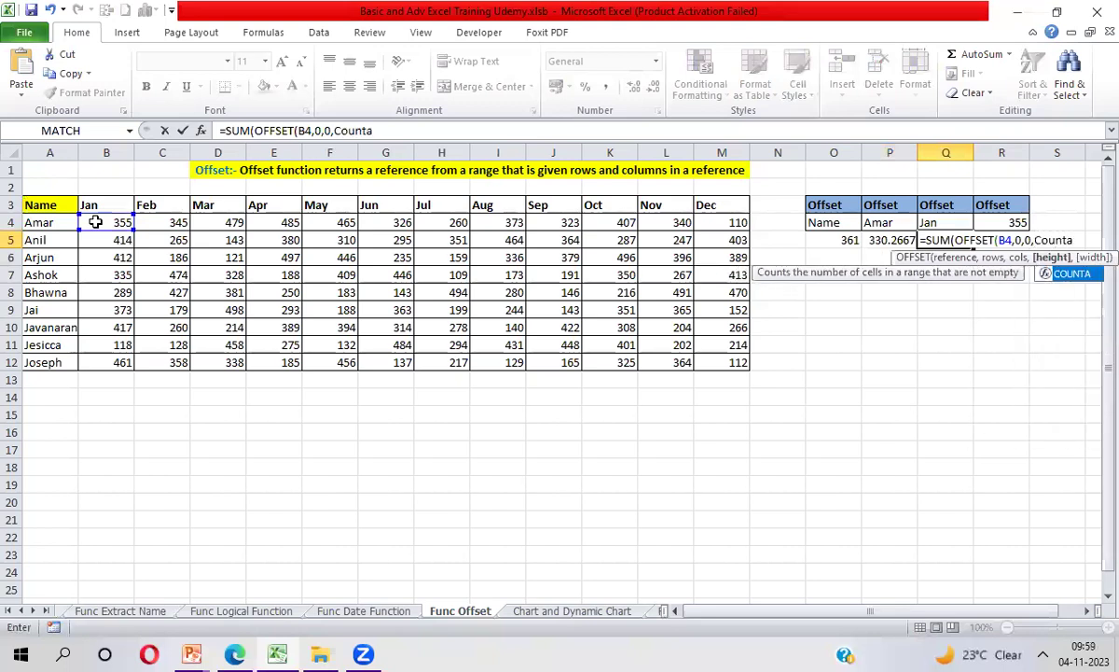
pyautogui.press('Tab')
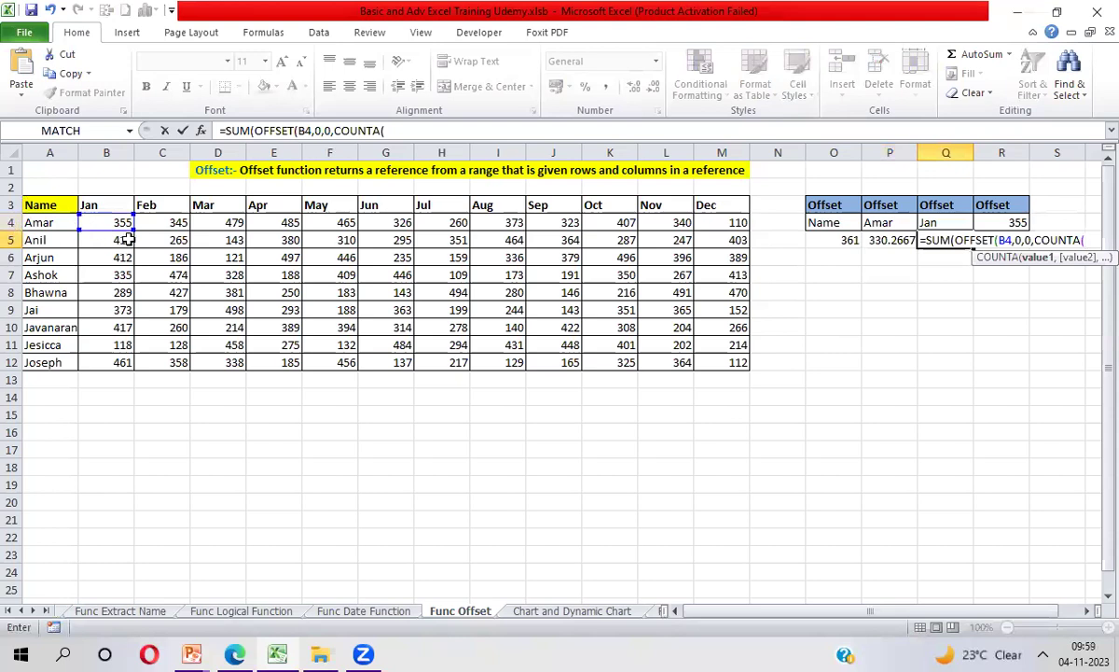
pyautogui.click(54, 153)
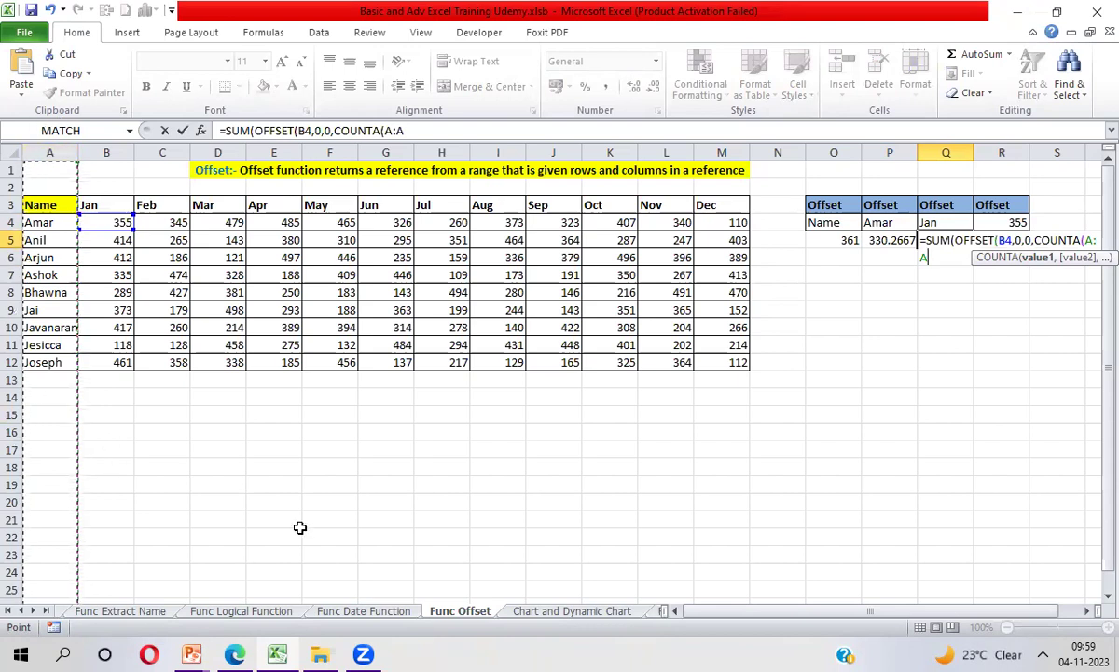
pyautogui.write('))')
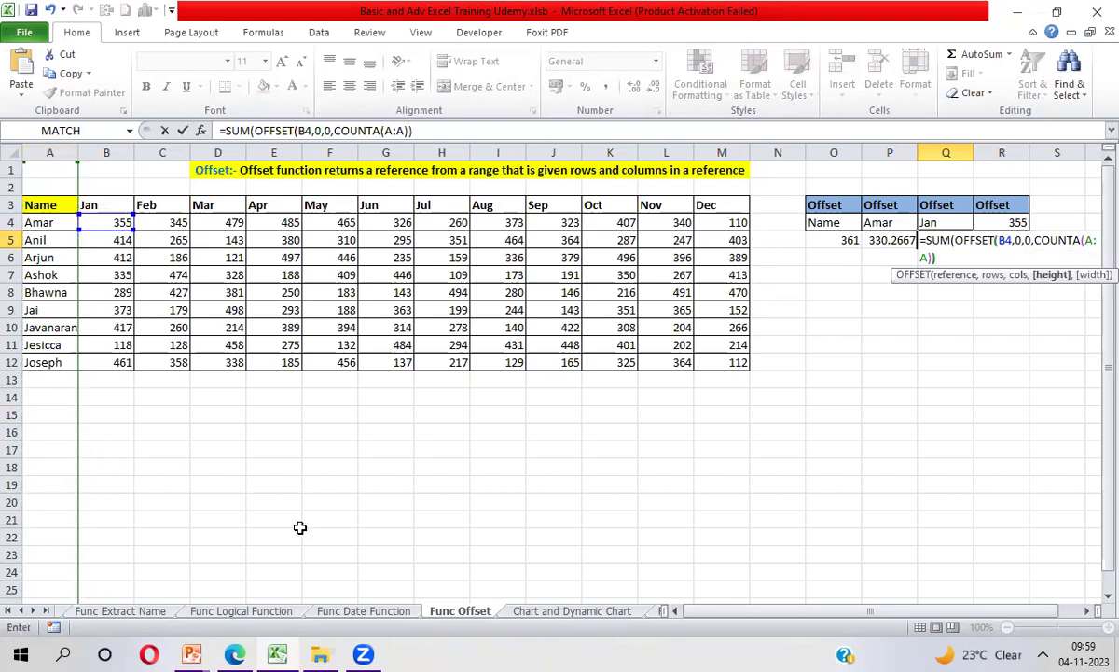
pyautogui.press('Return')
pyautogui.press('Return')
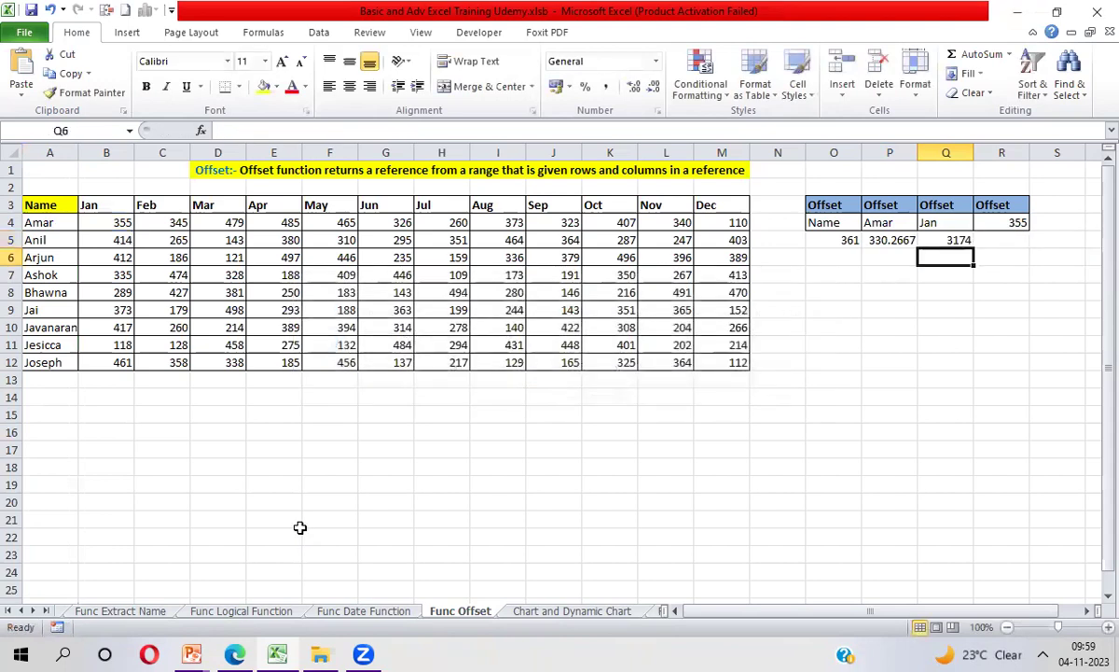
# - Examine the COUNTA(A:A) height argument in the Q5 formula against the names listed in column A
pyautogui.press('Up')
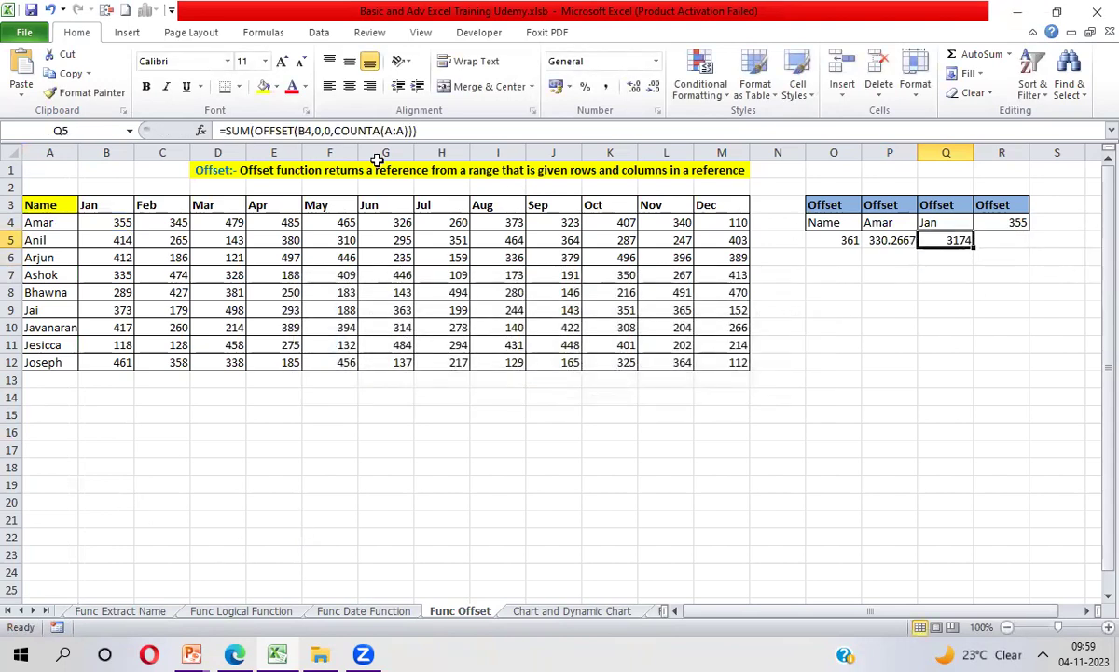
pyautogui.moveTo(334, 130); pyautogui.dragTo(412, 130)
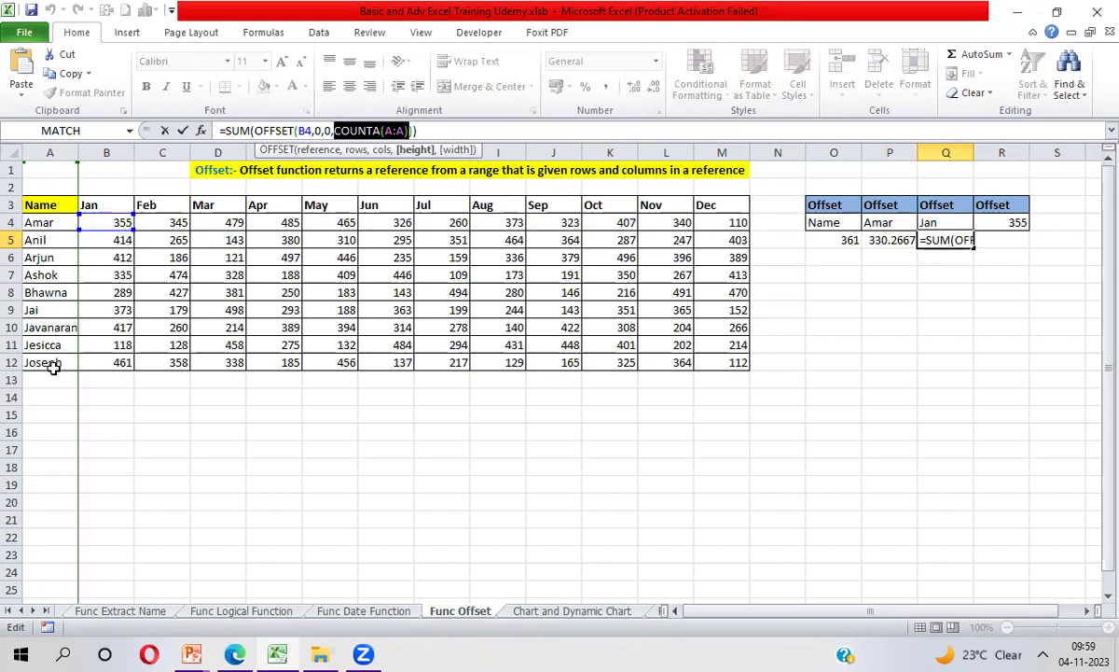
pyautogui.moveTo(332, 131); pyautogui.dragTo(412, 130)
pyautogui.press('Return')
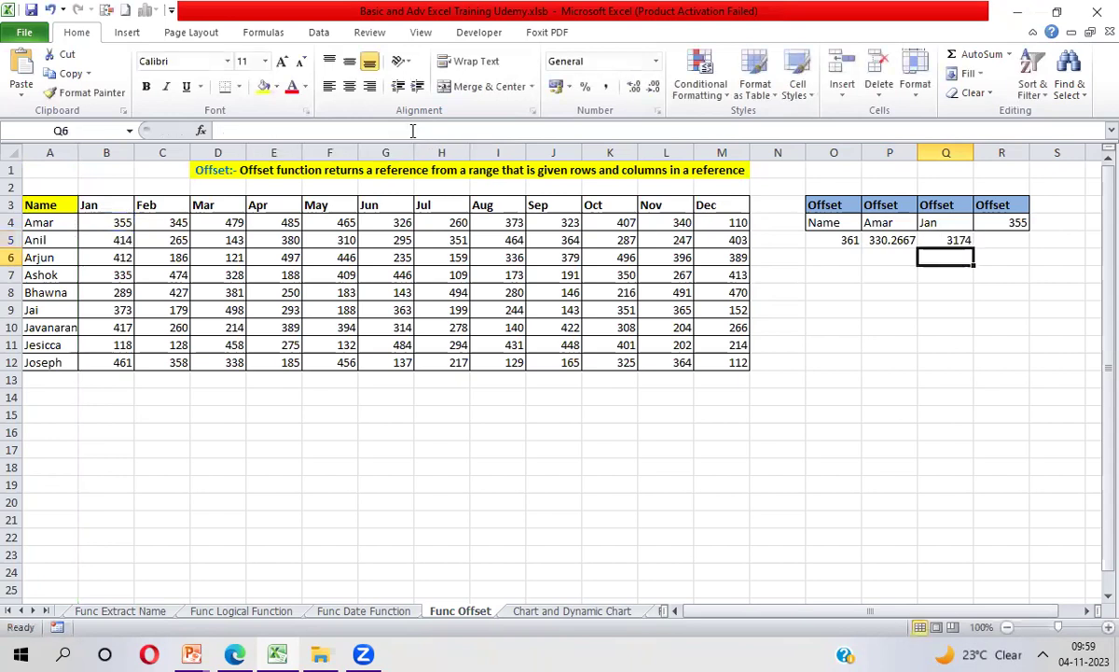
# - Select the January values in B4:B13 to check their sum against the formula result in Q5
pyautogui.click(108, 223)
pyautogui.hotkey('shift', 'Down')
pyautogui.hotkey('shift', 'Down')
pyautogui.hotkey('shift', 'Down')
pyautogui.hotkey('shift', 'Down')
pyautogui.hotkey('shift', 'Down')
pyautogui.hotkey('shift', 'Down')
pyautogui.hotkey('shift', 'Down')
pyautogui.hotkey('shift', 'Down')
pyautogui.hotkey('shift', 'Down')
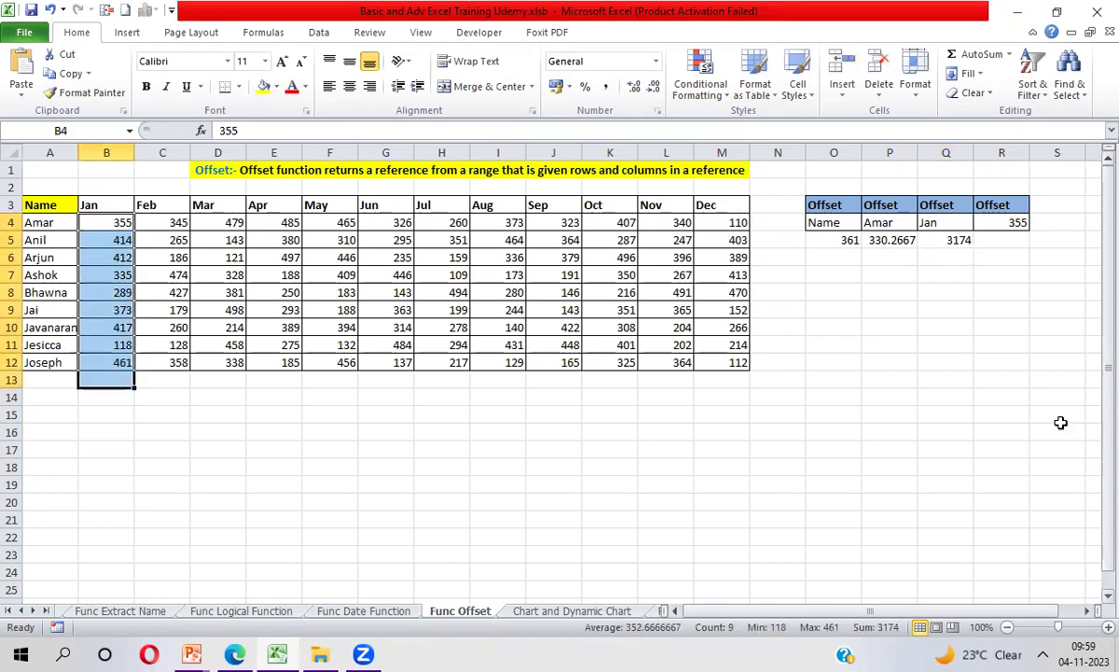
# - Evaluate the Q5 formula step by step through its COUNTA height and the resulting OFFSET range
pyautogui.click(944, 241)
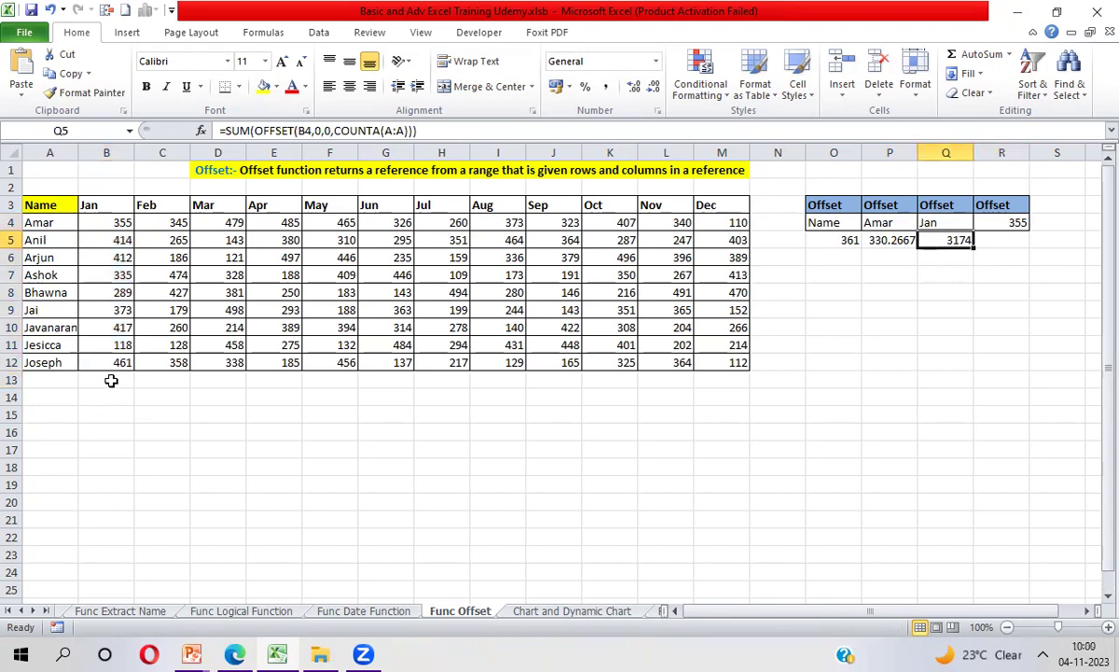
pyautogui.click(604, 114)
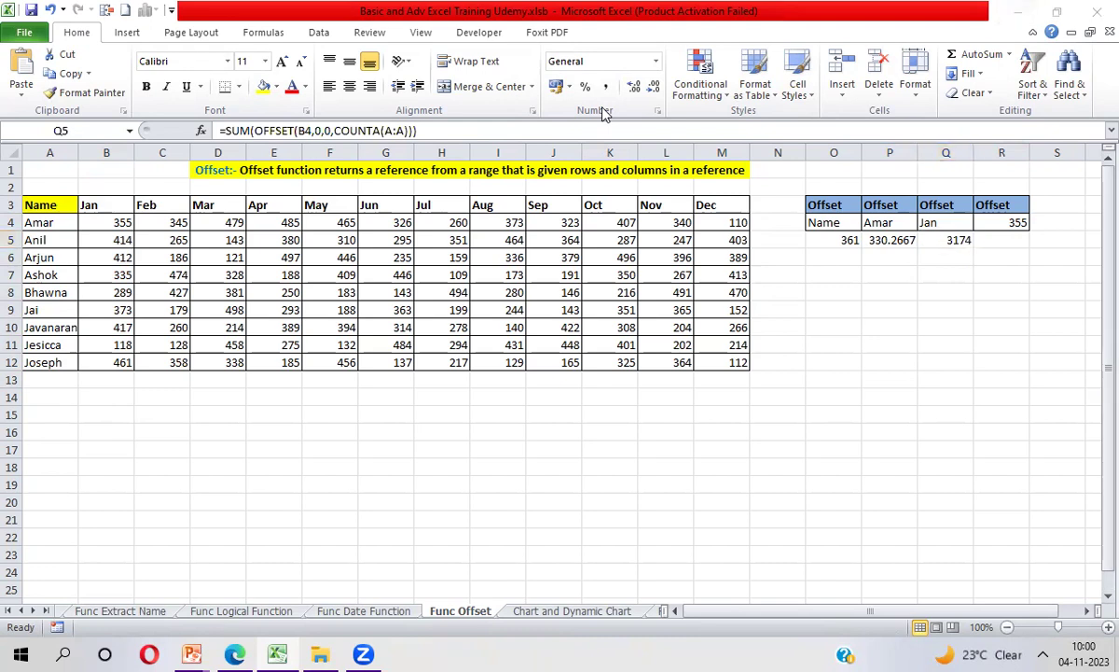
pyautogui.click(263, 42)
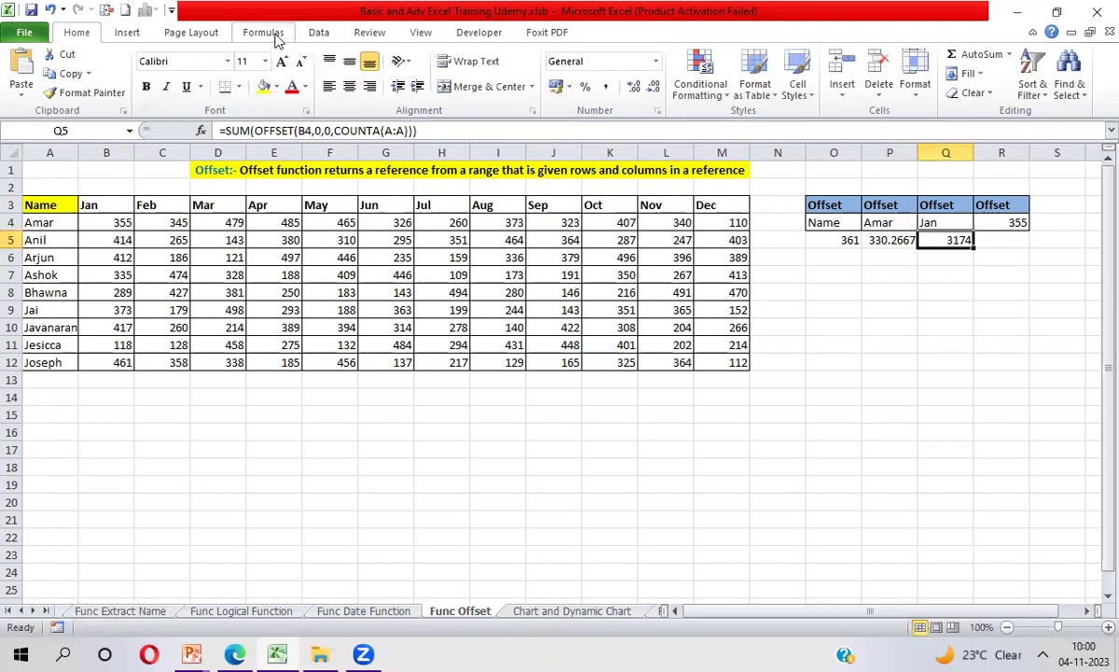
pyautogui.click(266, 34)
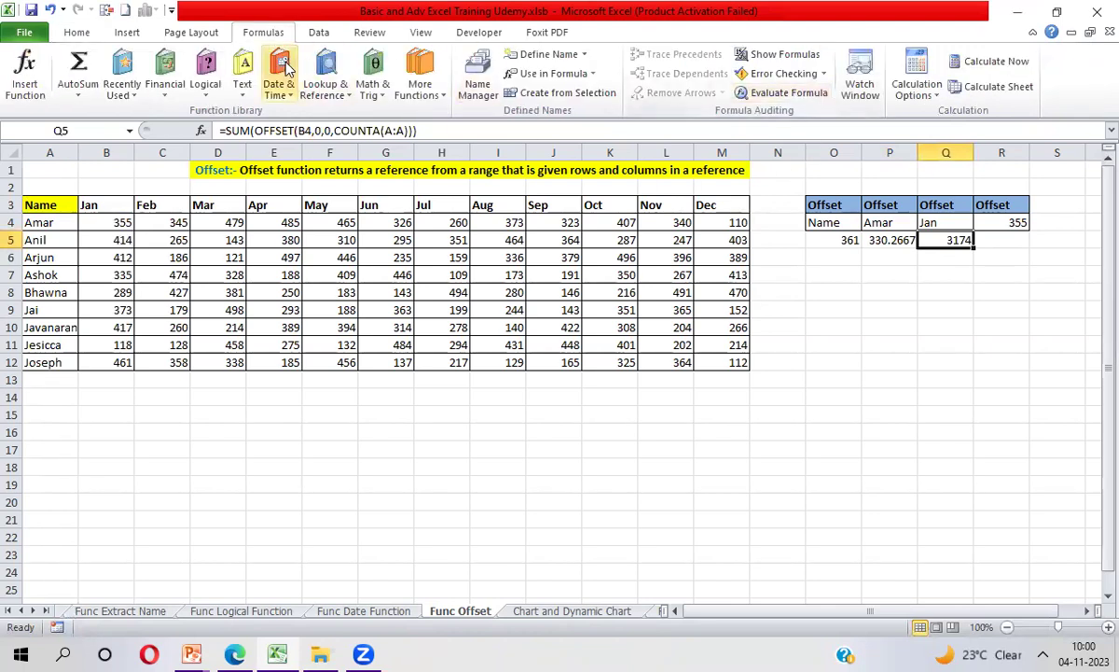
pyautogui.click(809, 94)
pyautogui.click(676, 385)
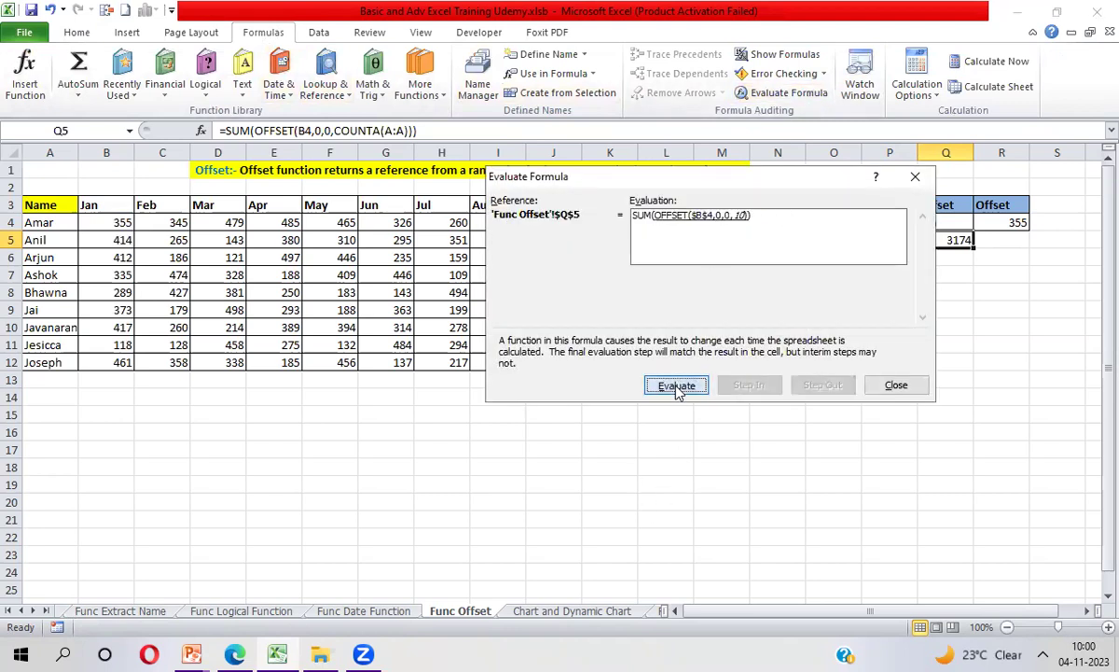
pyautogui.click(675, 385)
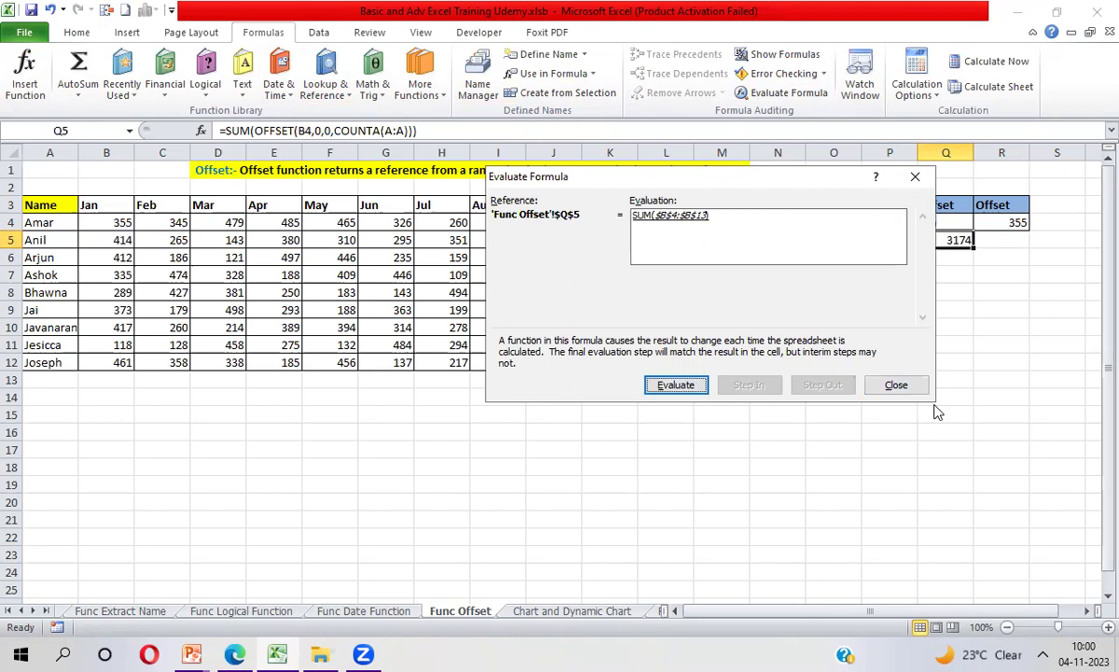
pyautogui.click(898, 386)
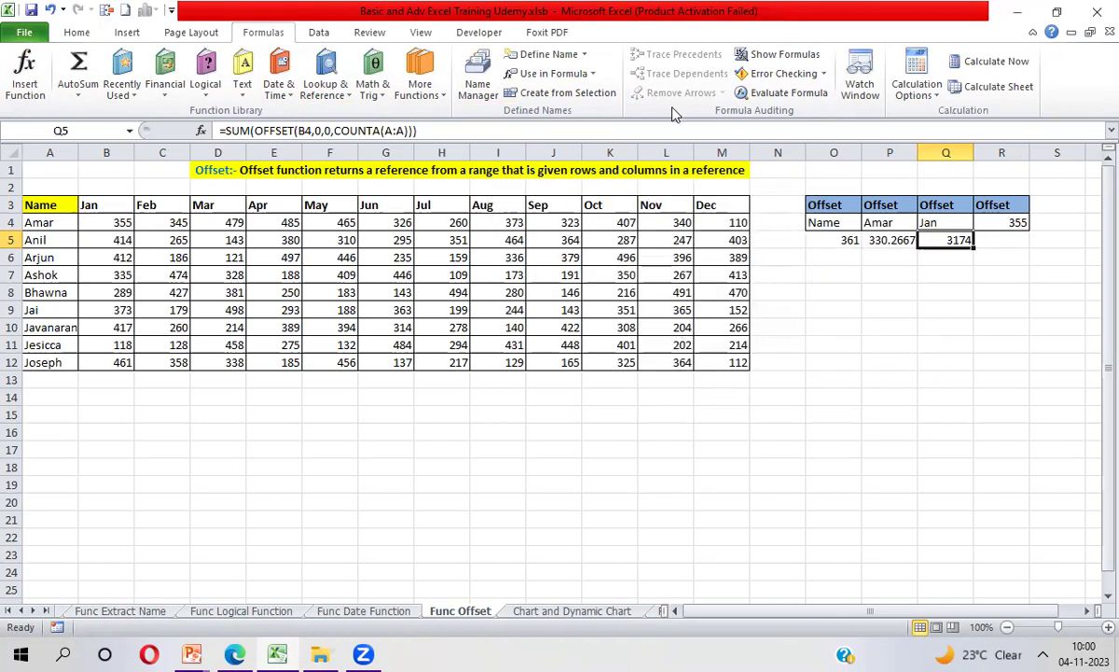
# - Re-evaluate only the COUNTA(A:A) part of the Q5 formula to examine the height passed to OFFSET
pyautogui.click(800, 97)
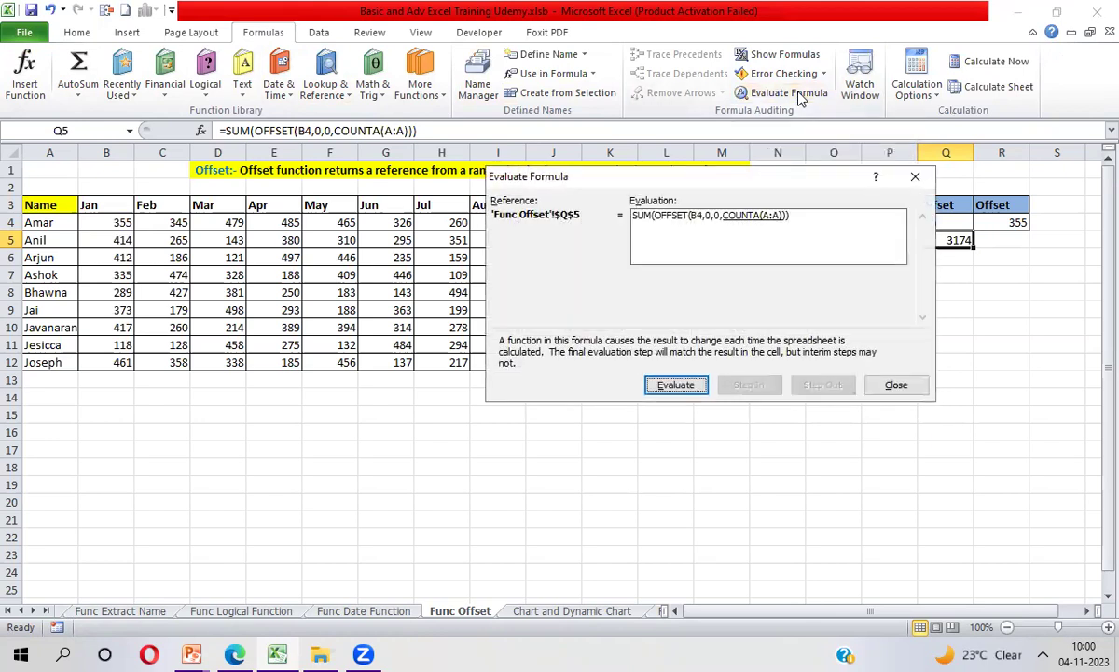
pyautogui.click(667, 386)
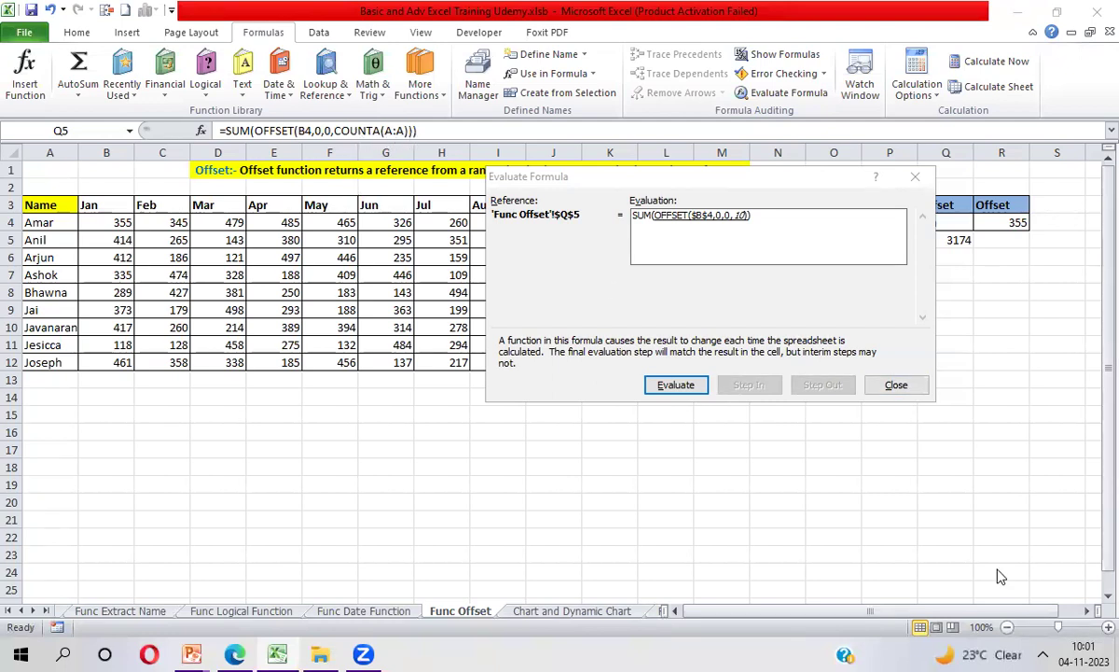
pyautogui.click(911, 382)
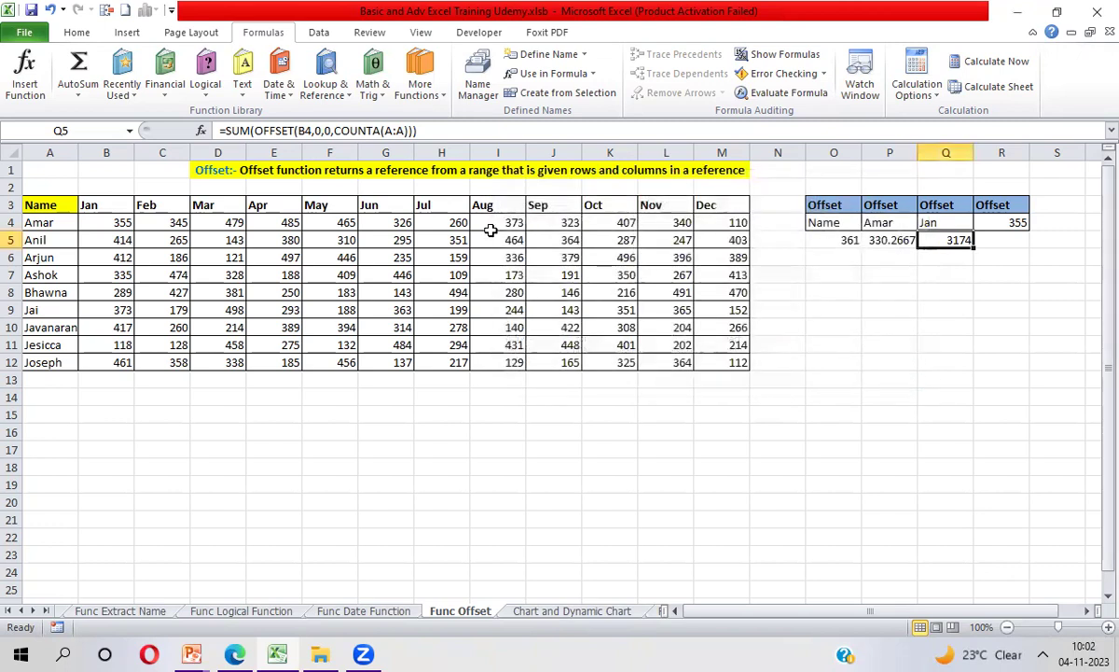
# - Subtract 1 from the COUNTA height in Q5, making the formula =SUM(OFFSET(B4,0,0,COUNTA(A:A)-1))
pyautogui.click(408, 130)
pyautogui.write('-1')
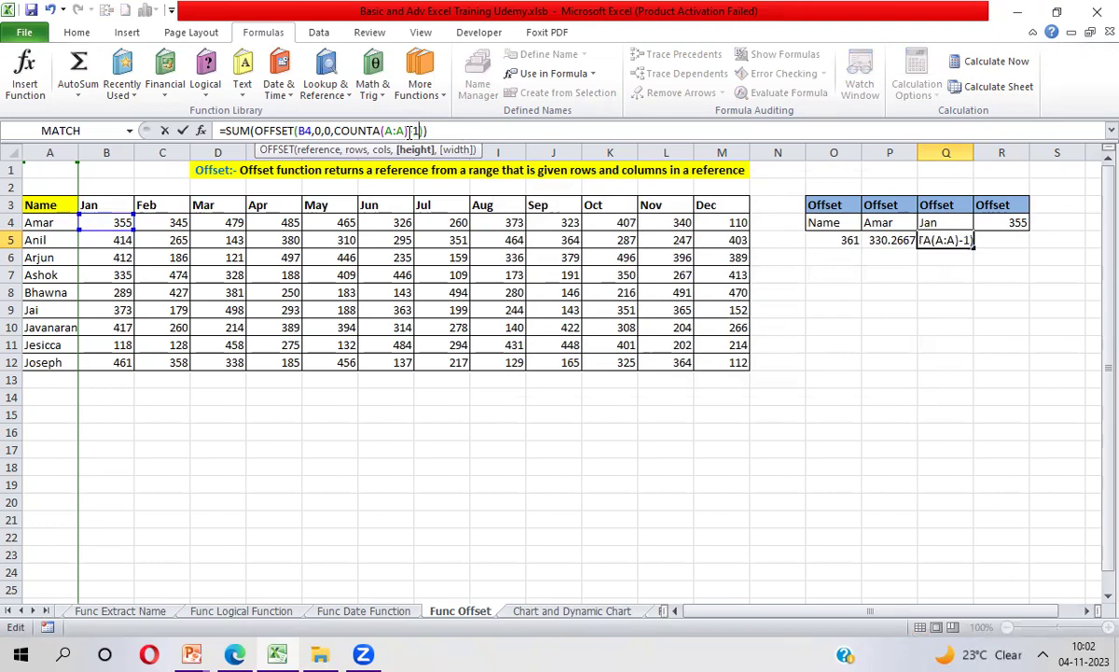
pyautogui.moveTo(336, 131); pyautogui.dragTo(418, 131)
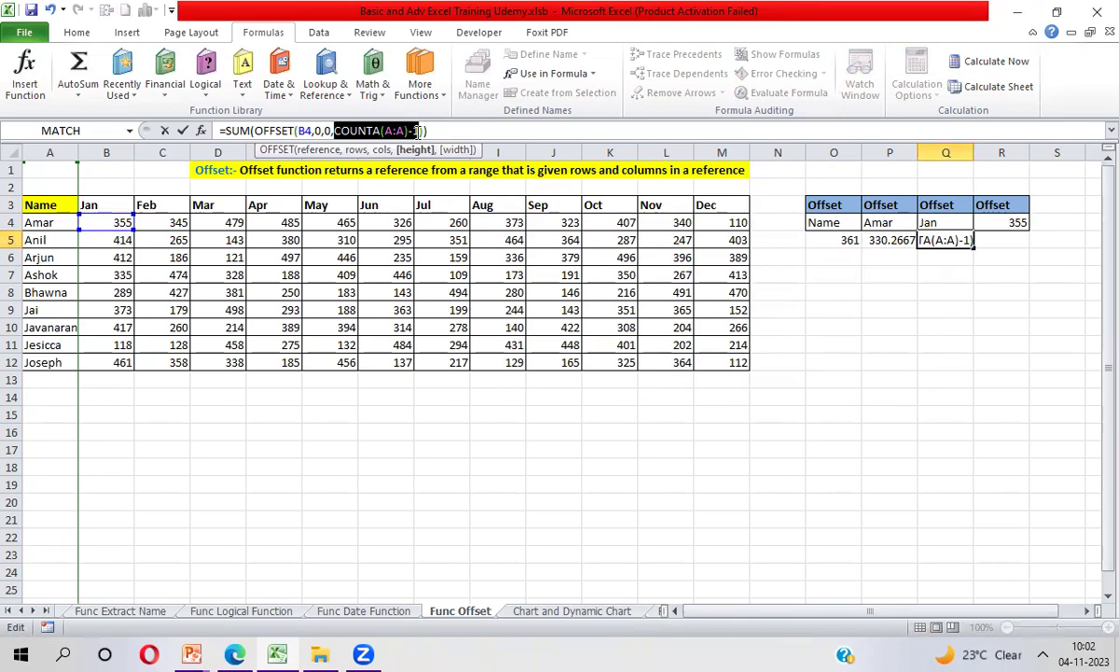
pyautogui.press('Return')
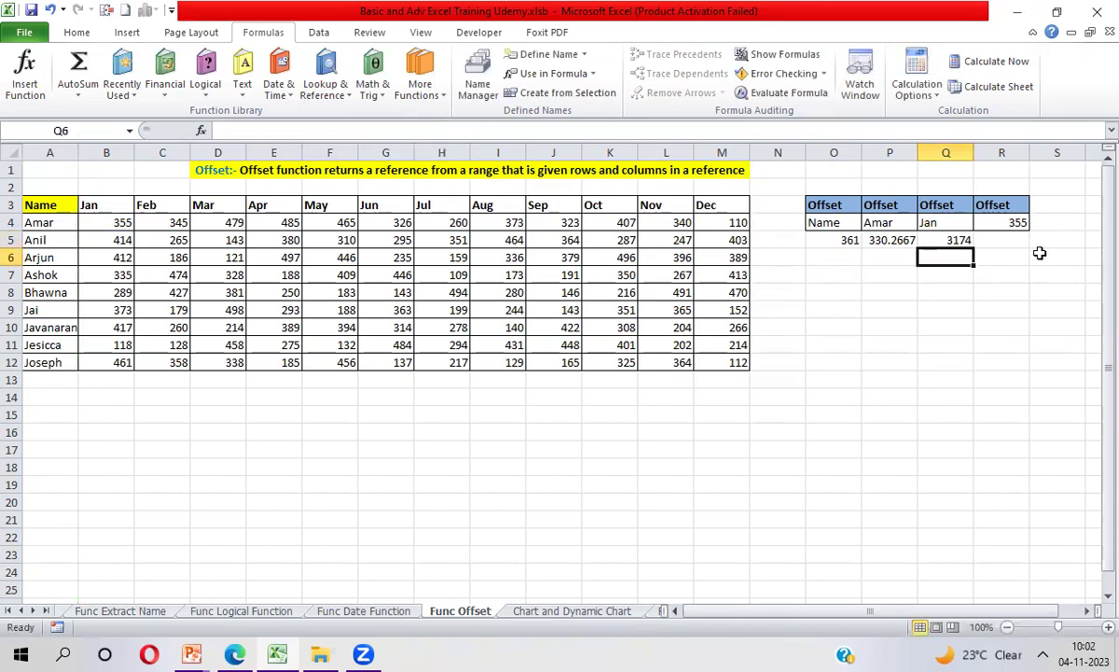
# - Evaluate the revised Q5 formula step by step from the COUNTA(A:A)-1 height to the final sum
pyautogui.click(935, 240)
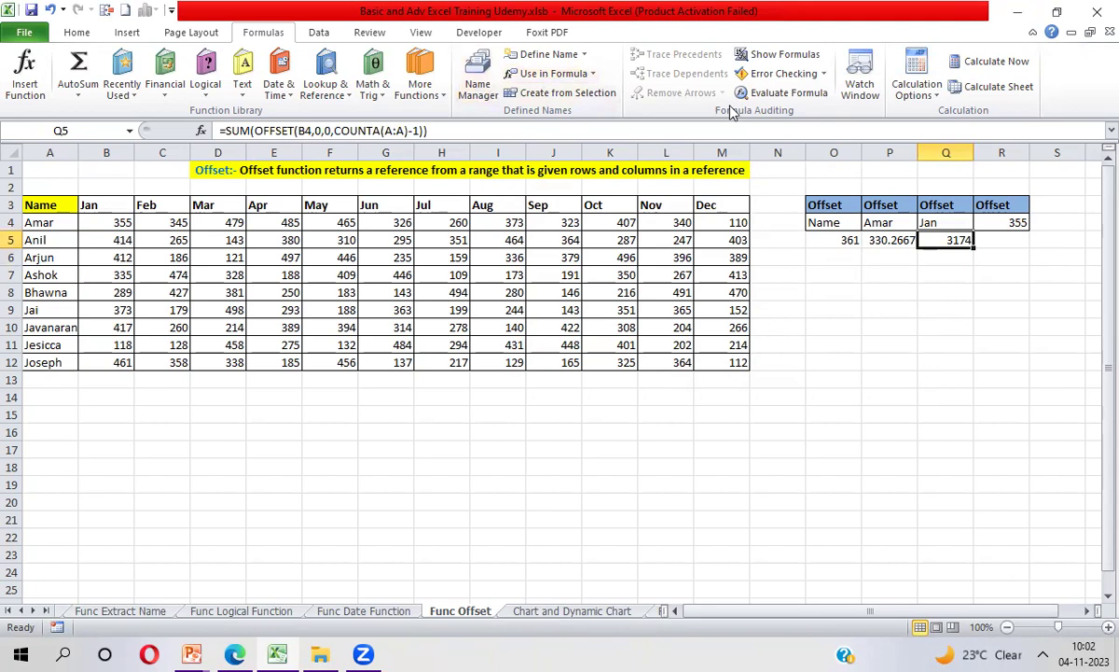
pyautogui.click(792, 94)
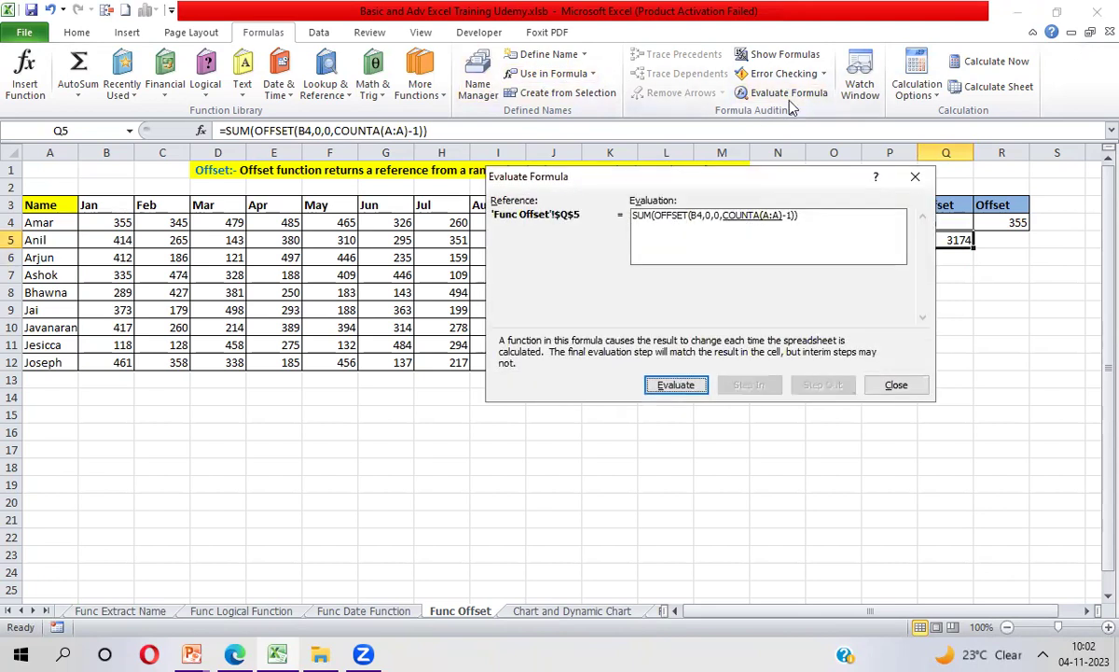
pyautogui.click(673, 386)
pyautogui.click(675, 387)
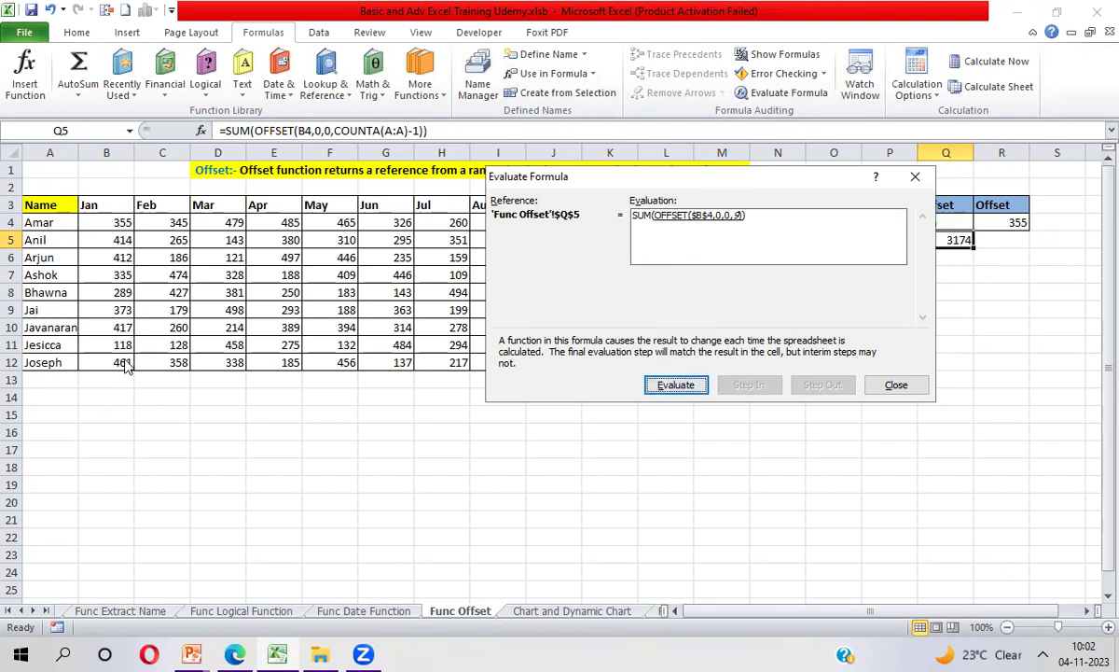
pyautogui.click(665, 388)
pyautogui.click(665, 388)
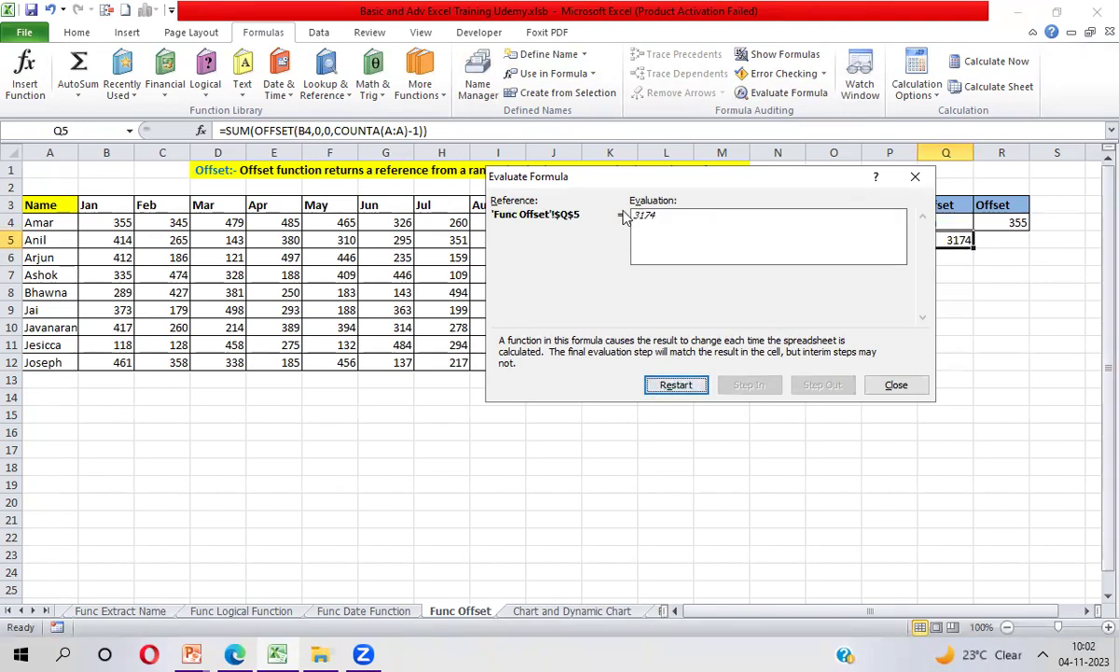
pyautogui.click(882, 383)
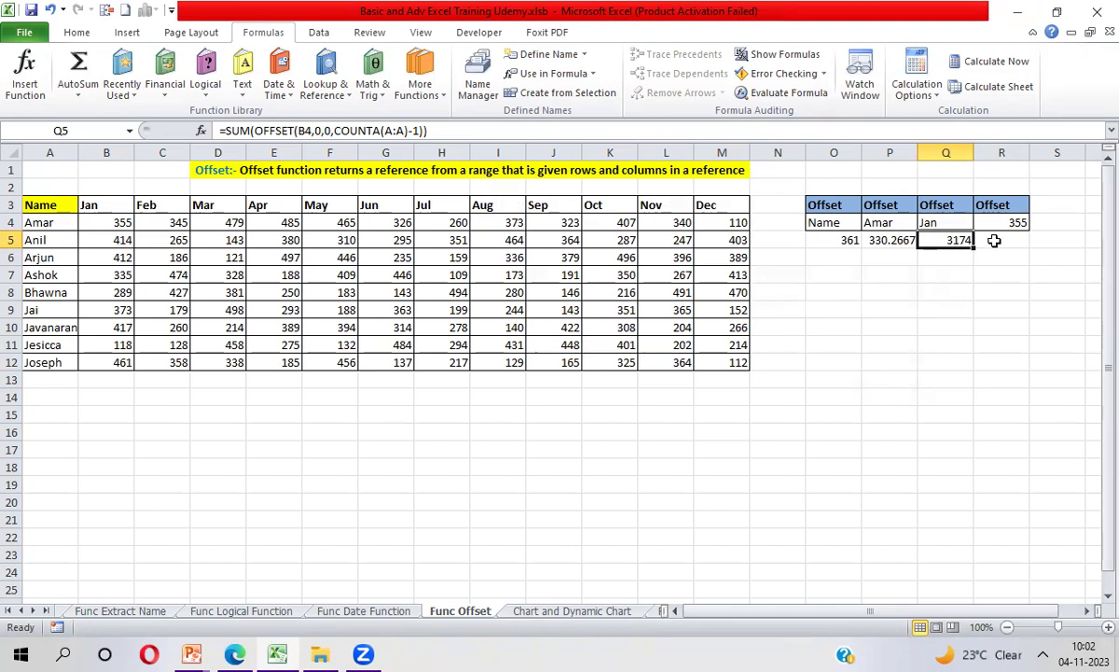
# - Add a new record in row 13 with a person's first name in A13 and a January value of 400 in B13
pyautogui.click(37, 378)
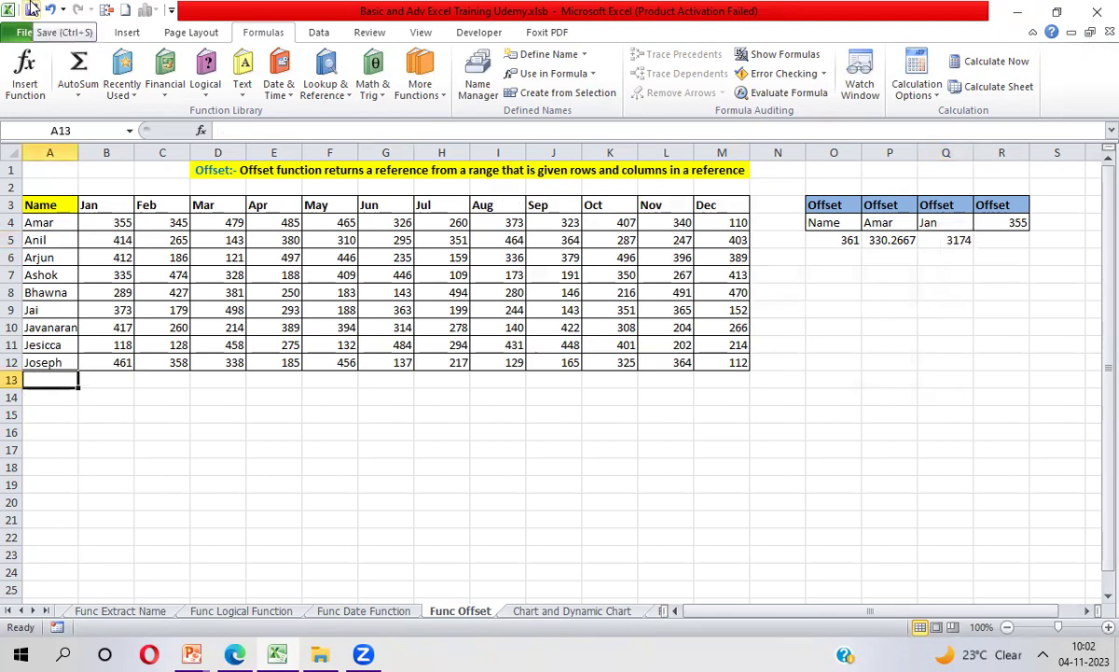
pyautogui.write('Ani')
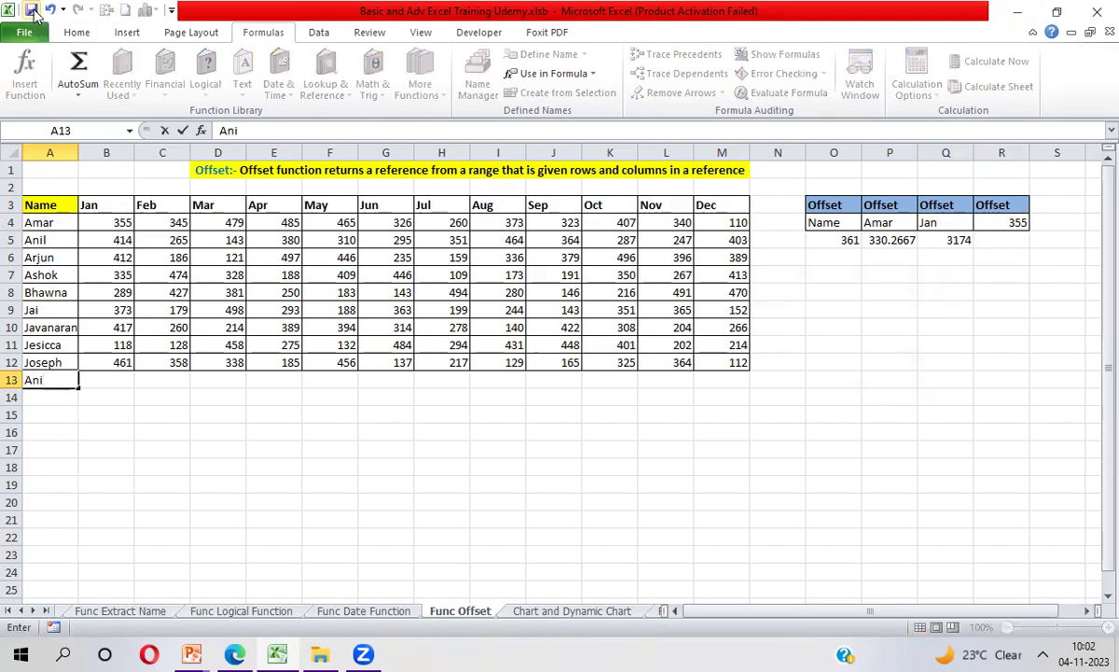
pyautogui.press('BackSpace')
pyautogui.press('BackSpace')
pyautogui.write('mi')
pyautogui.press('Return')
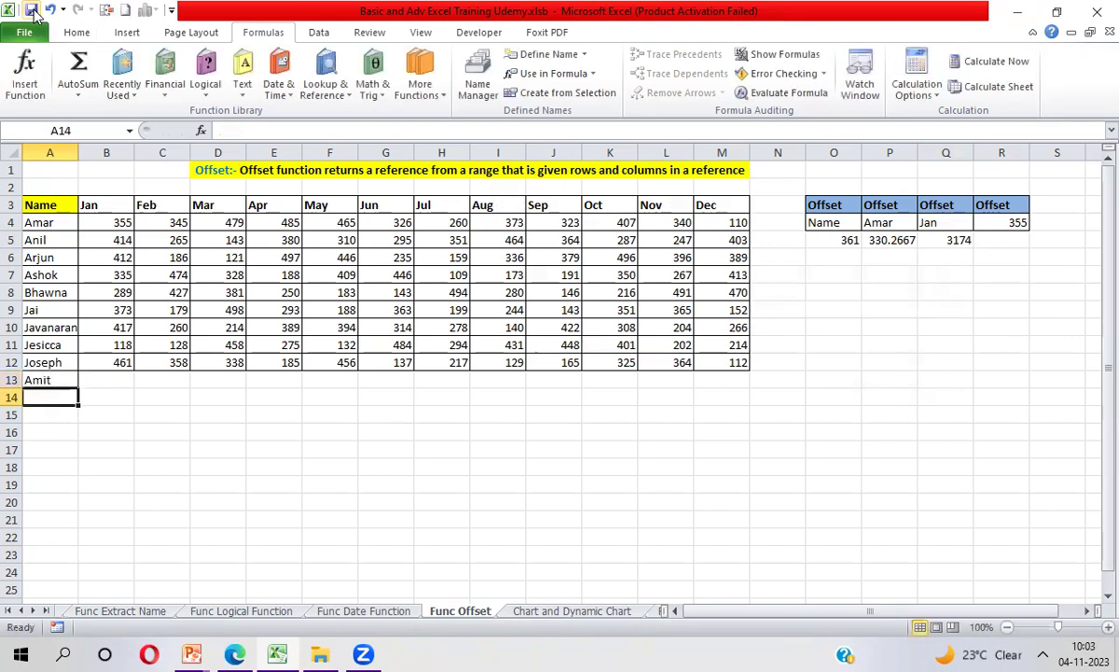
pyautogui.press('Up')
pyautogui.press('Right')
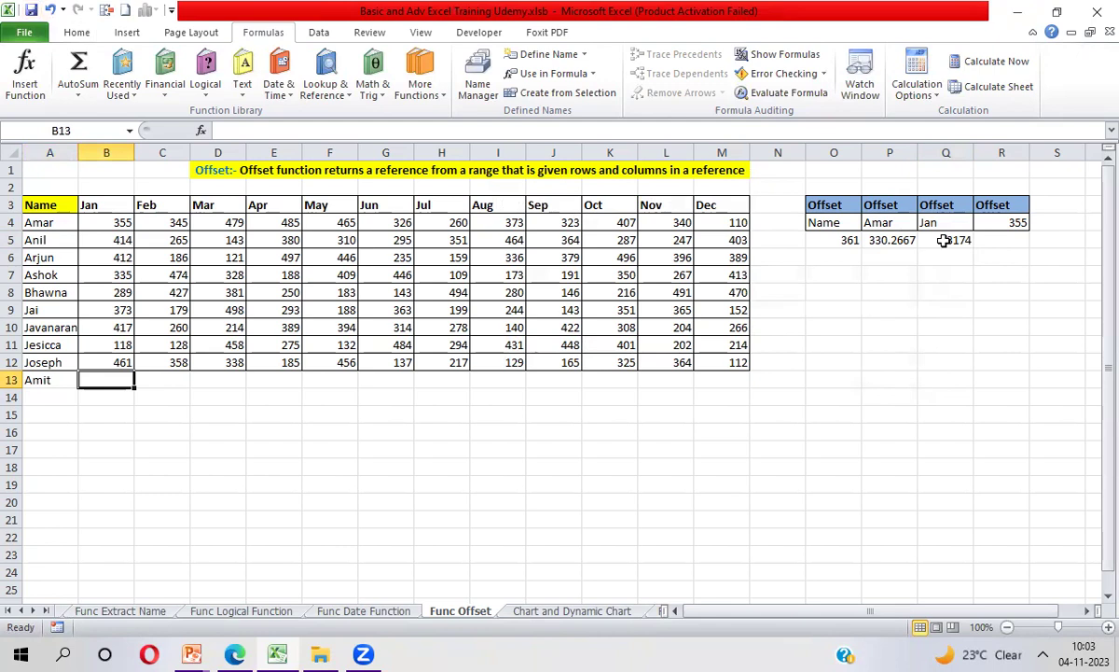
pyautogui.write('400')
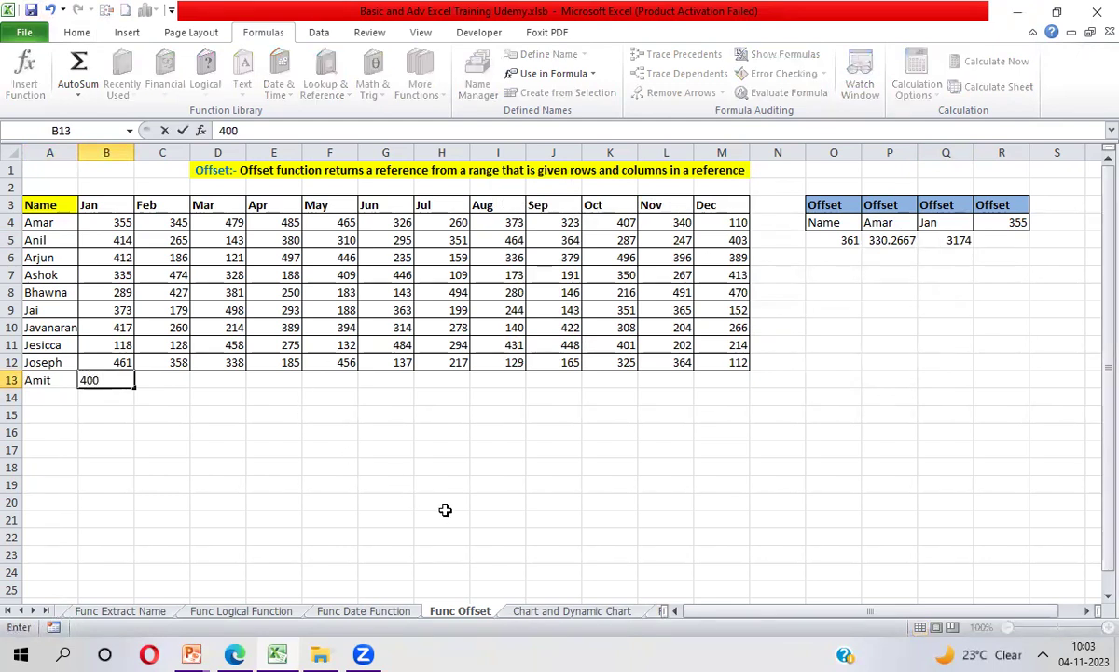
pyautogui.press('Tab')
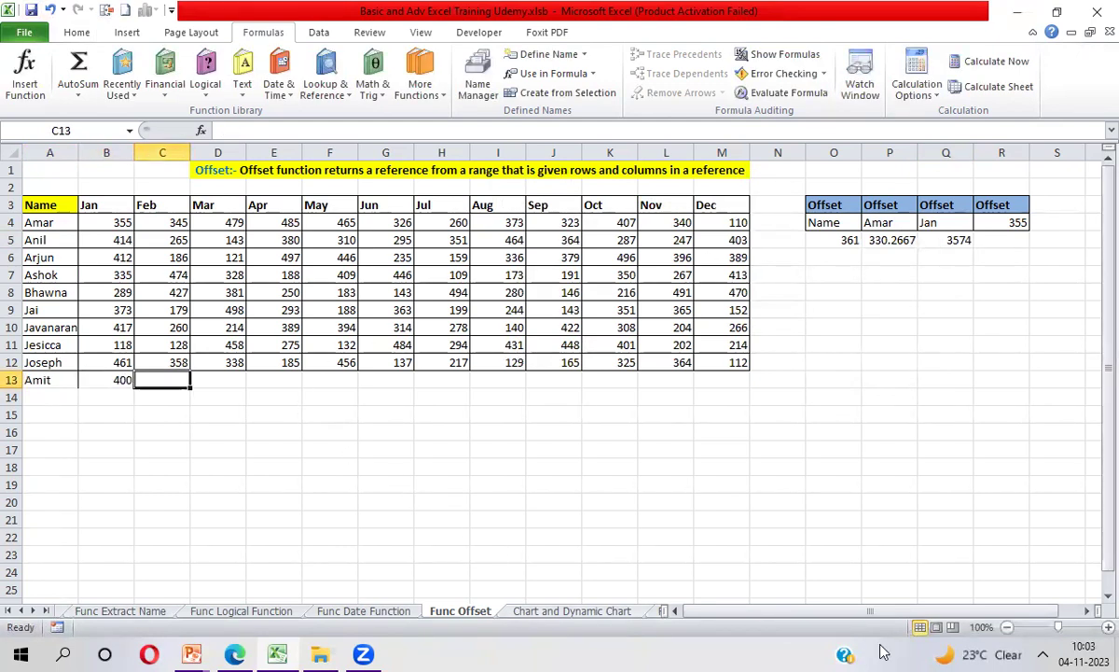
# - Examine the OFFSET part with the COUNTA(A:A)-1 height in the Q5 formula, leaving the formula as it is
pyautogui.click(954, 240)
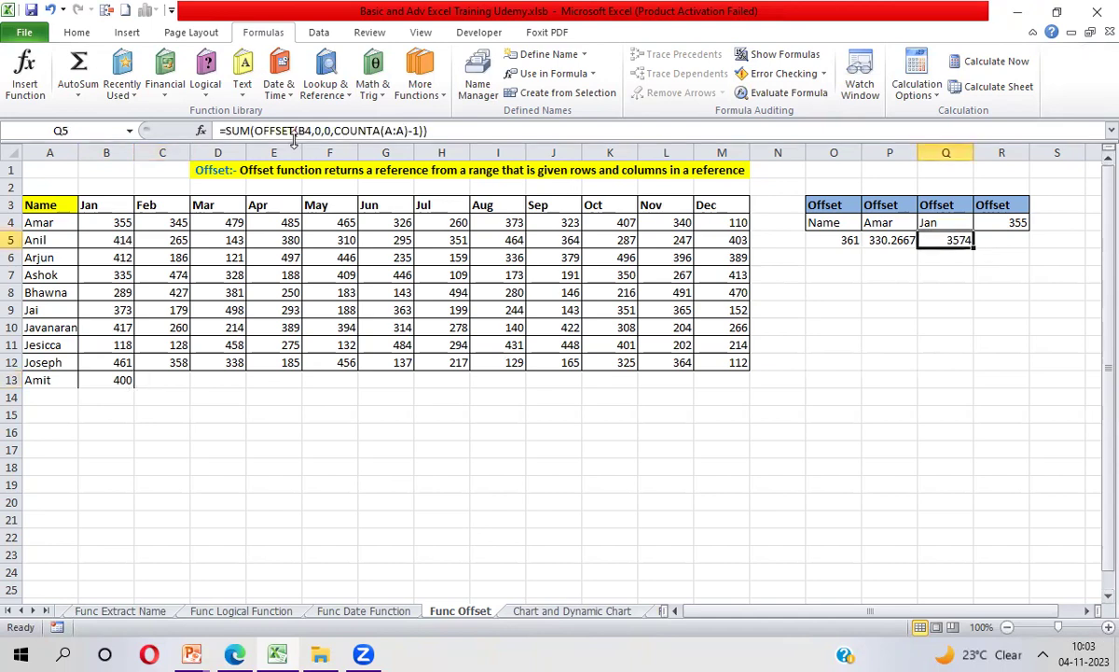
pyautogui.click(262, 131)
pyautogui.moveTo(266, 131); pyautogui.dragTo(419, 131)
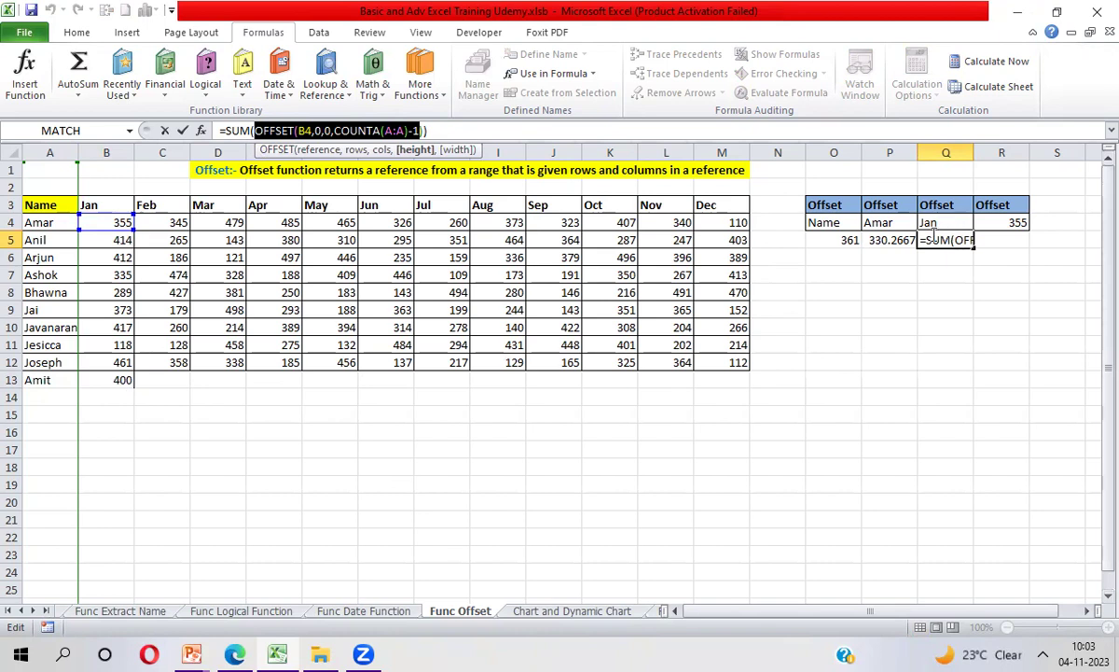
pyautogui.press('Escape')
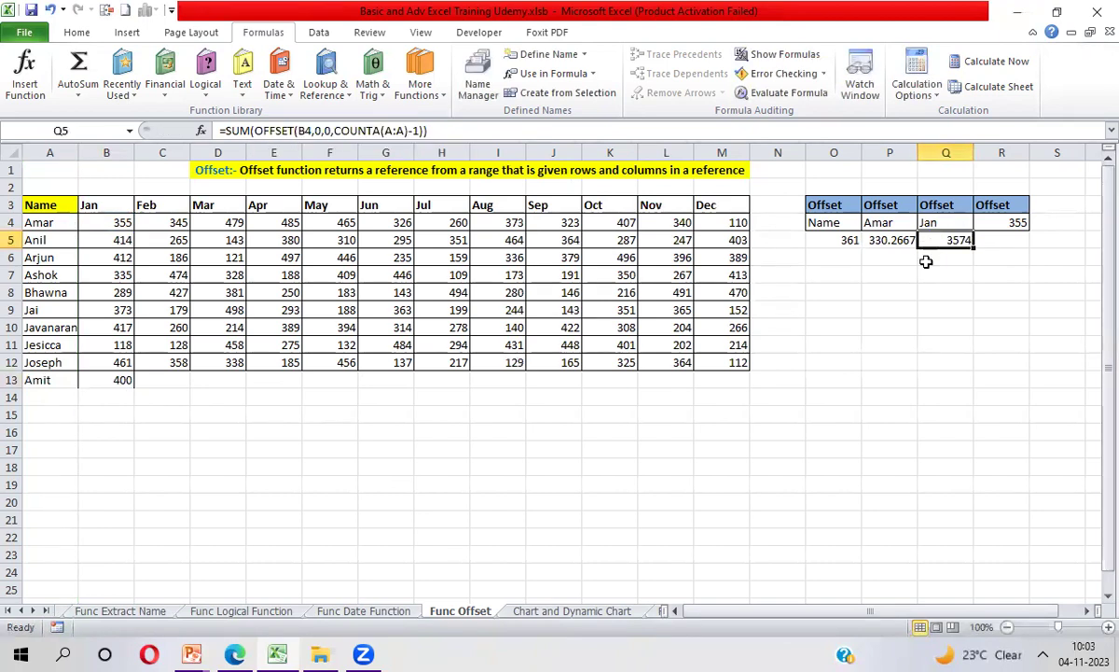
# - Start a formula in R5 that sums an OFFSET range from the header cell A3: =SUM(OFFSET(A3,
pyautogui.click(1005, 241)
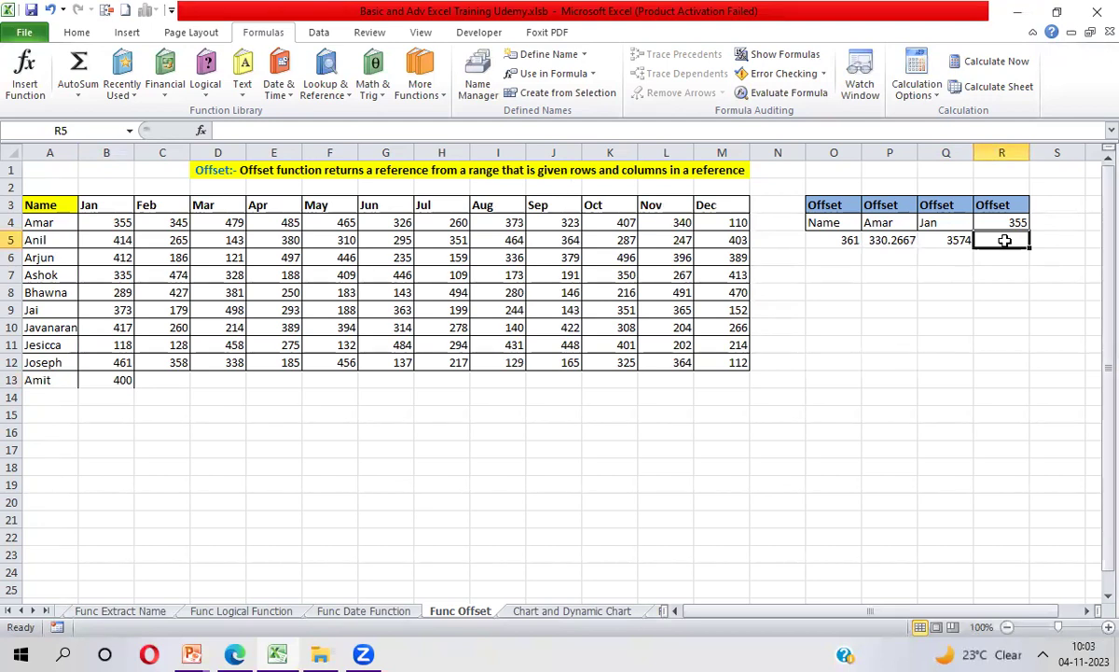
pyautogui.write('=sum')
pyautogui.press('Tab')
pyautogui.write('of')
pyautogui.press('Tab')
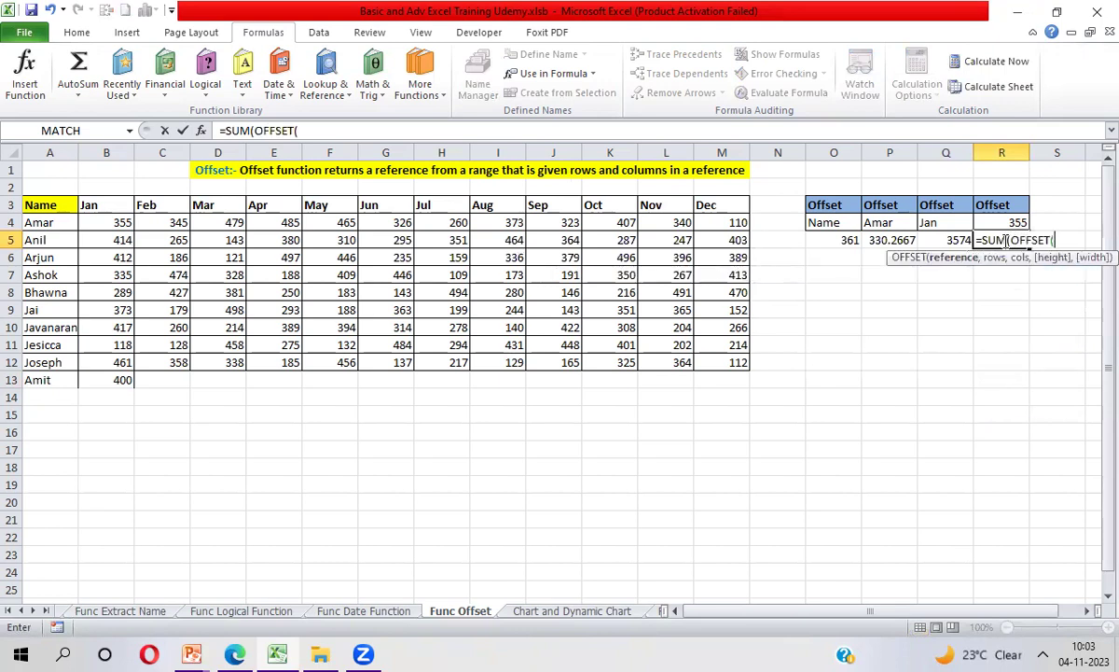
pyautogui.click(42, 204)
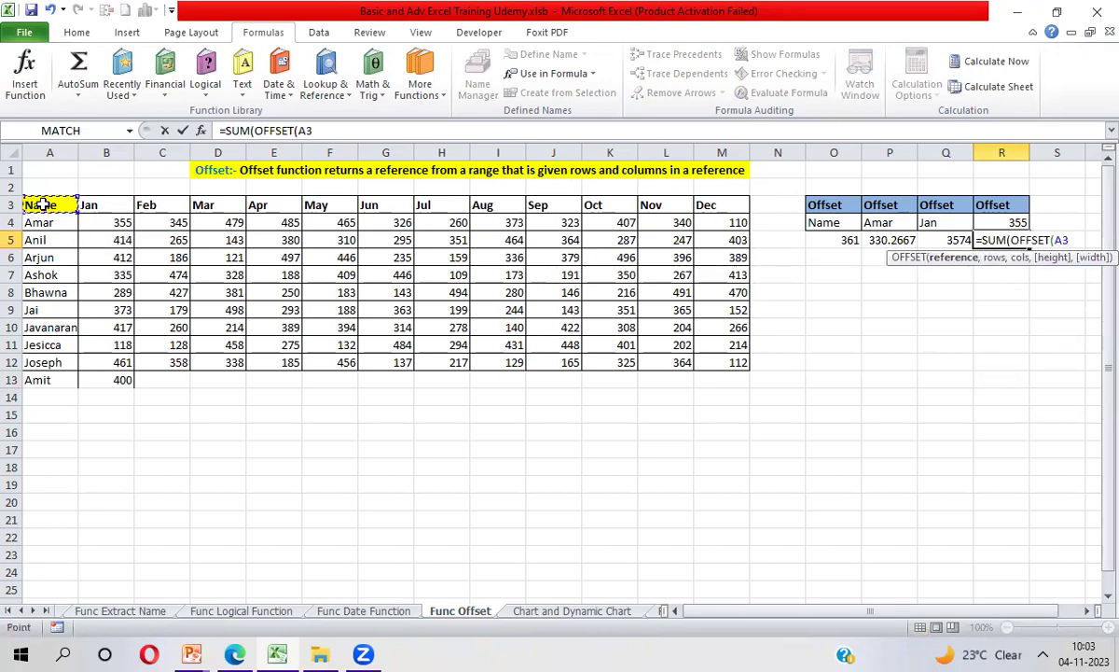
pyautogui.write(',')
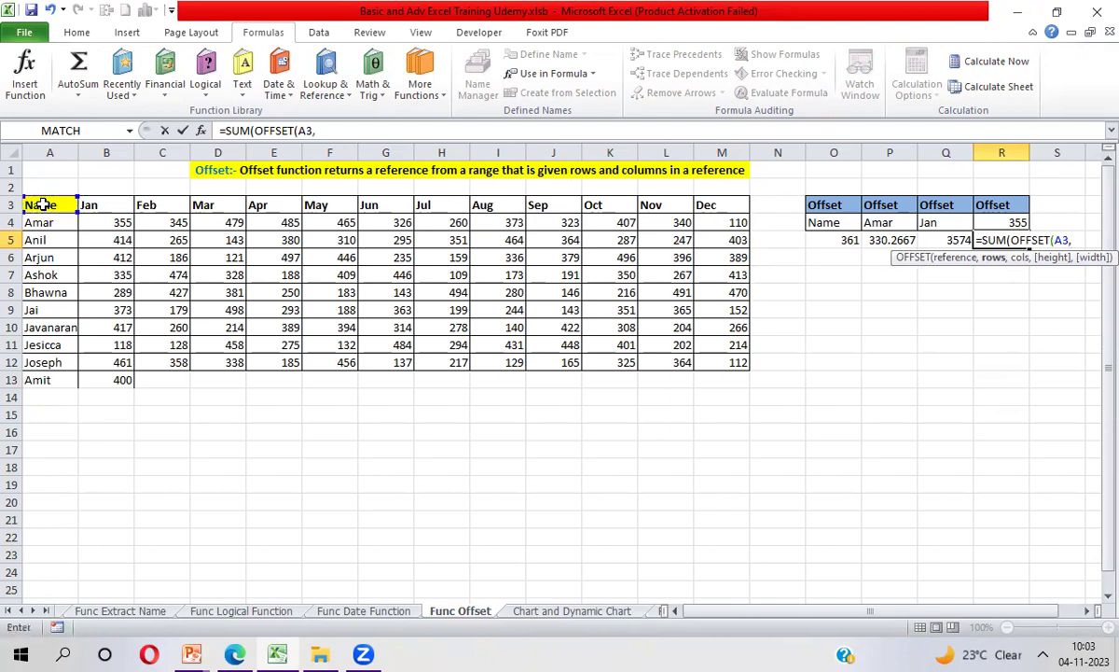
# - Continue the R5 OFFSET formula with row offset 1, column offset 1 and a height of COUNTA(A:A)-1
pyautogui.write('1,1')
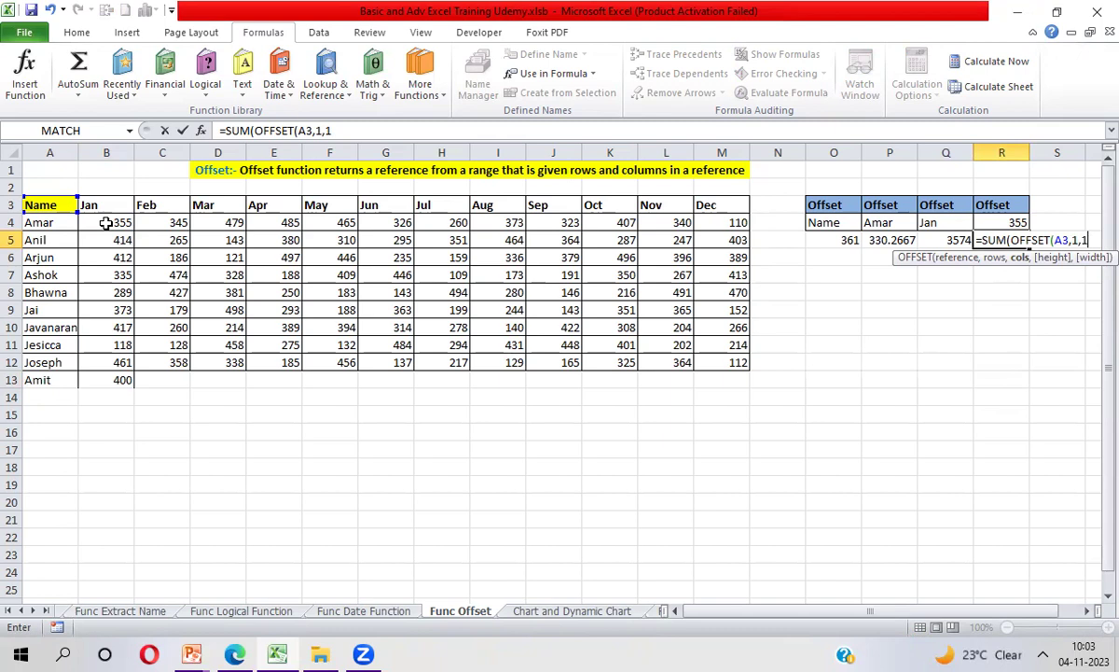
pyautogui.write(',')
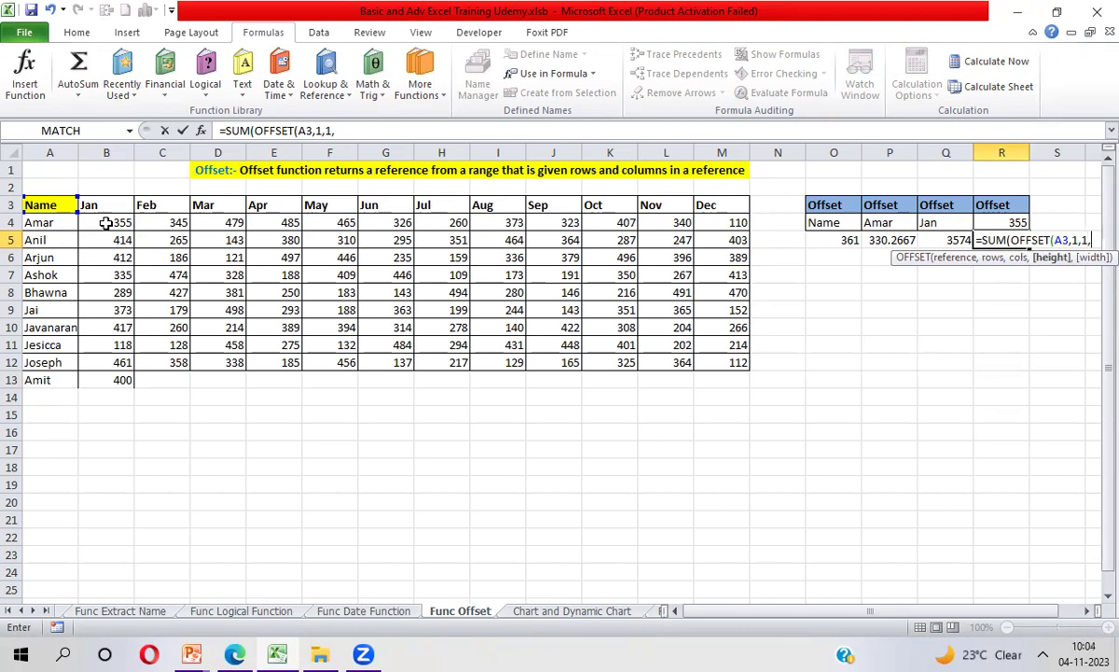
pyautogui.write('counta')
pyautogui.press('Tab')
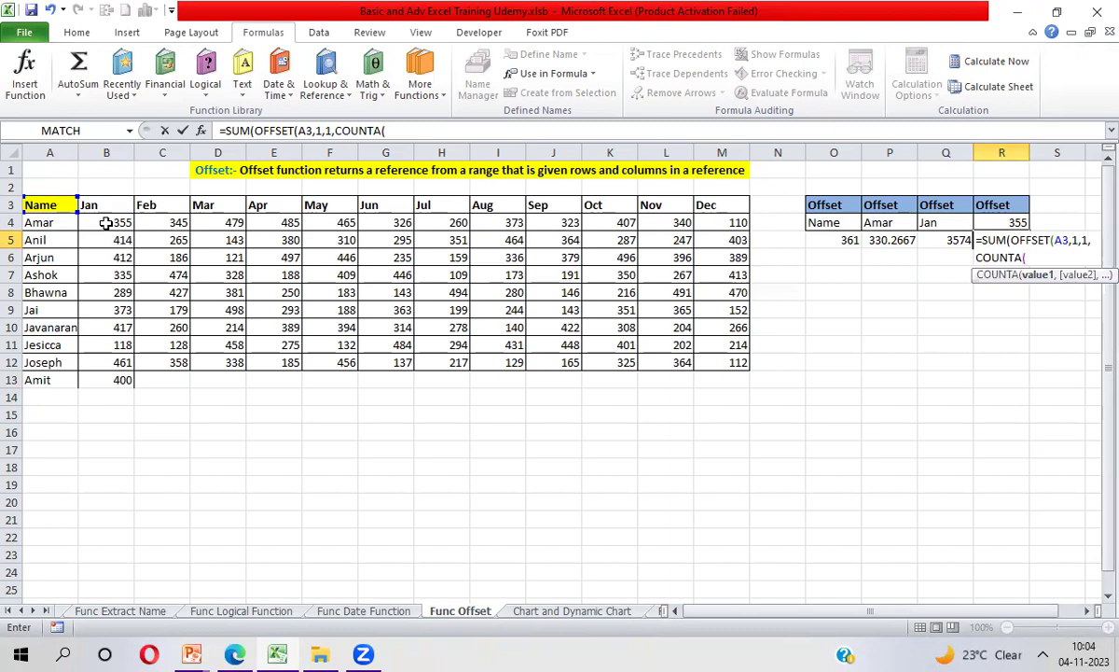
pyautogui.click(49, 152)
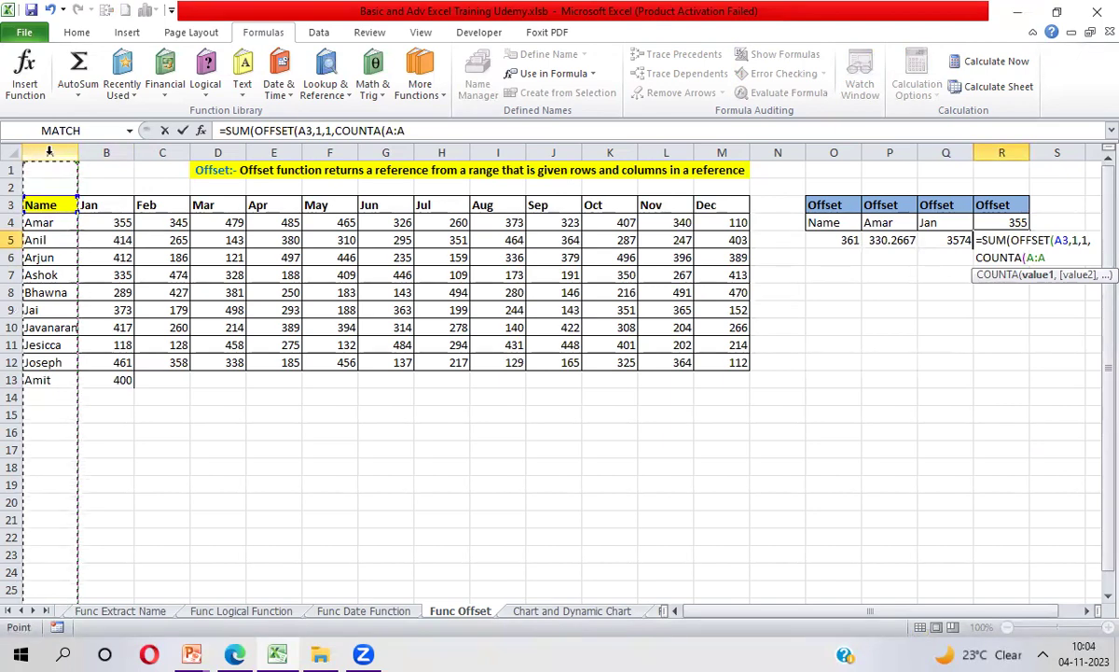
pyautogui.write(')-1')
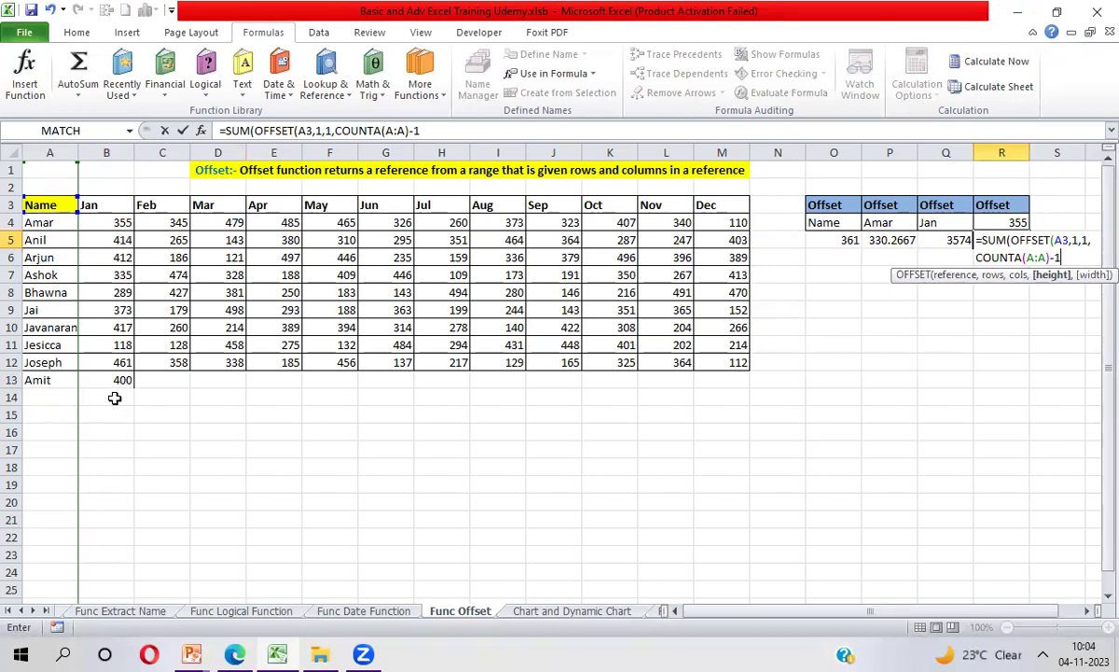
pyautogui.moveTo(411, 131); pyautogui.dragTo(422, 134)
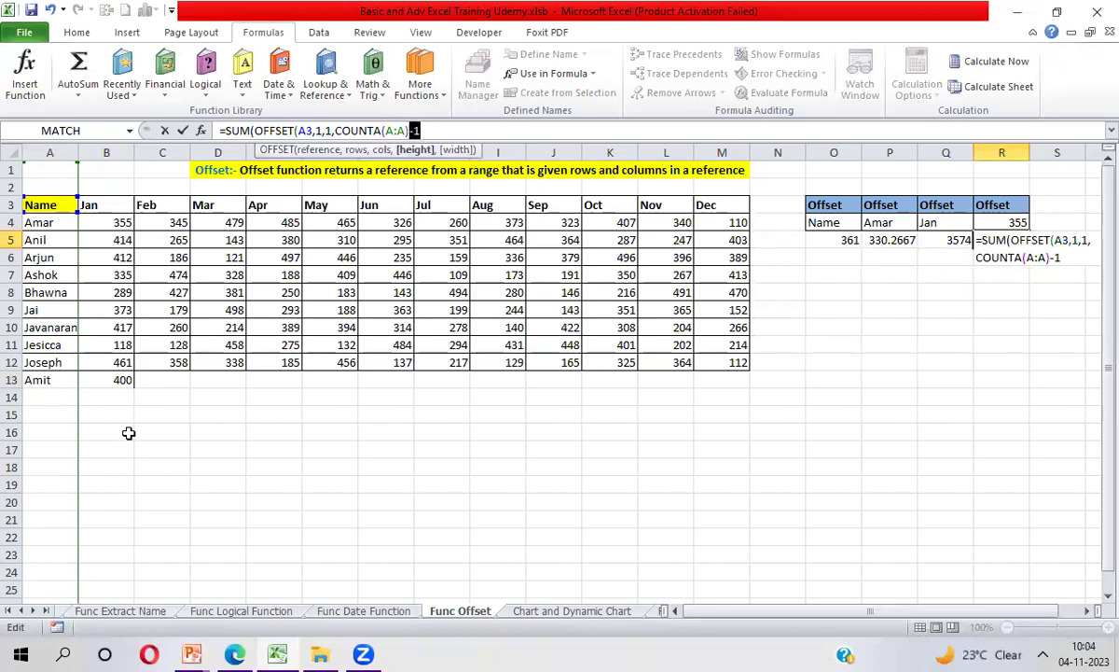
# - Add COUNTA(10:10) as the OFFSET width and complete the R5 formula =SUM(OFFSET(A3,1,1,COUNTA(A:A)-1,COUNTA(10:10)))
pyautogui.click(422, 132)
pyautogui.write(',Counta')
pyautogui.press('Tab')
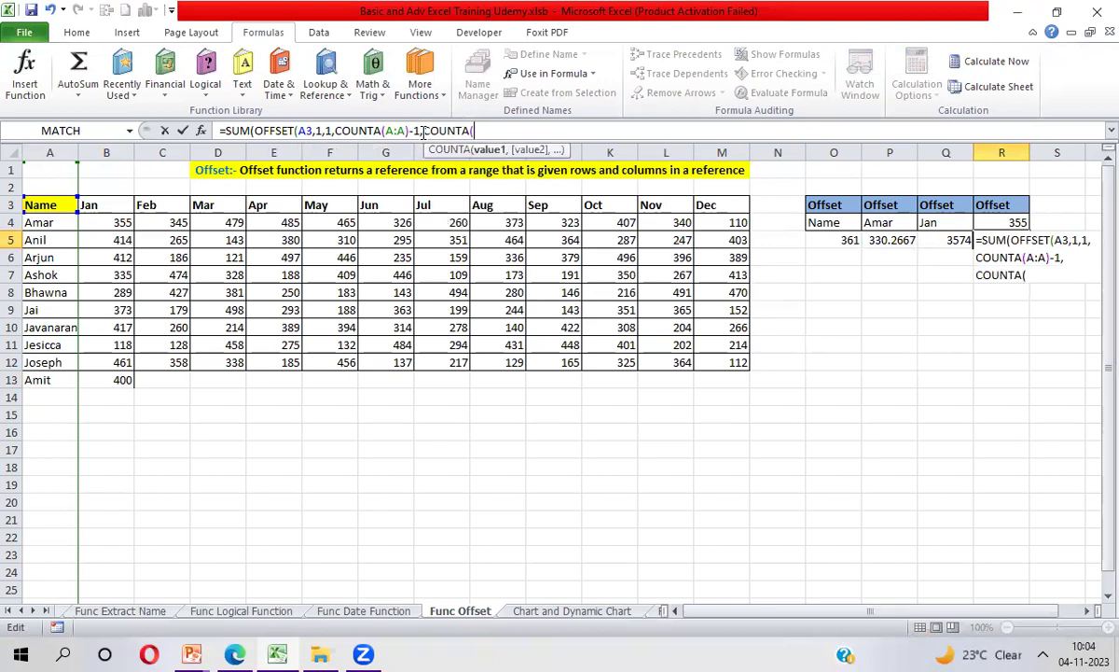
pyautogui.click(11, 327)
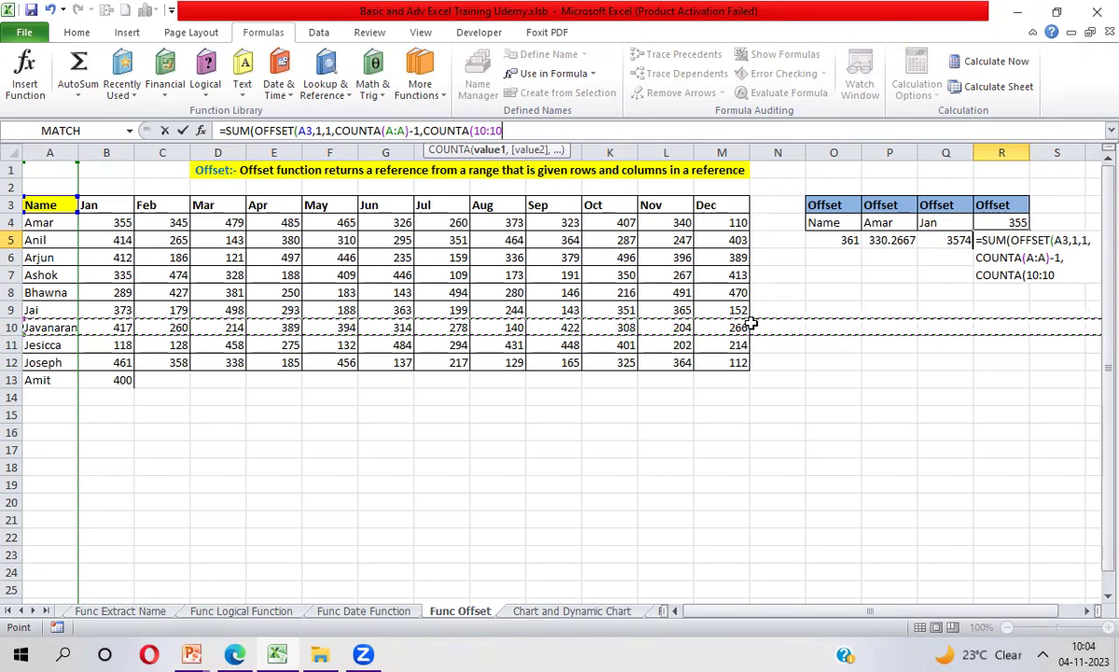
pyautogui.write(')')
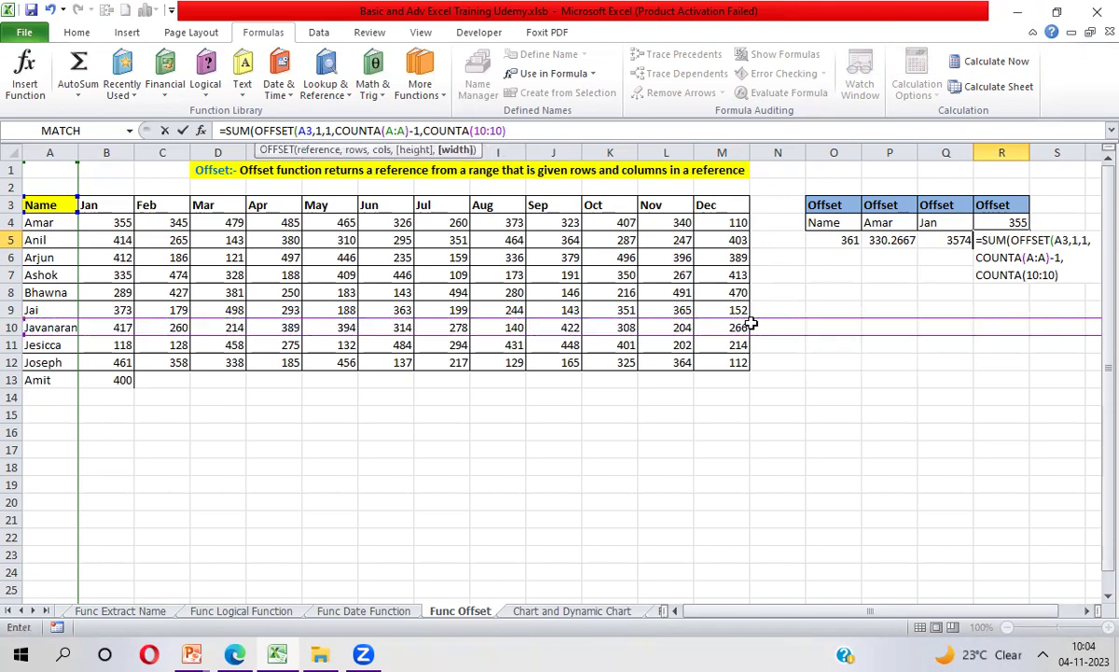
pyautogui.write(')')
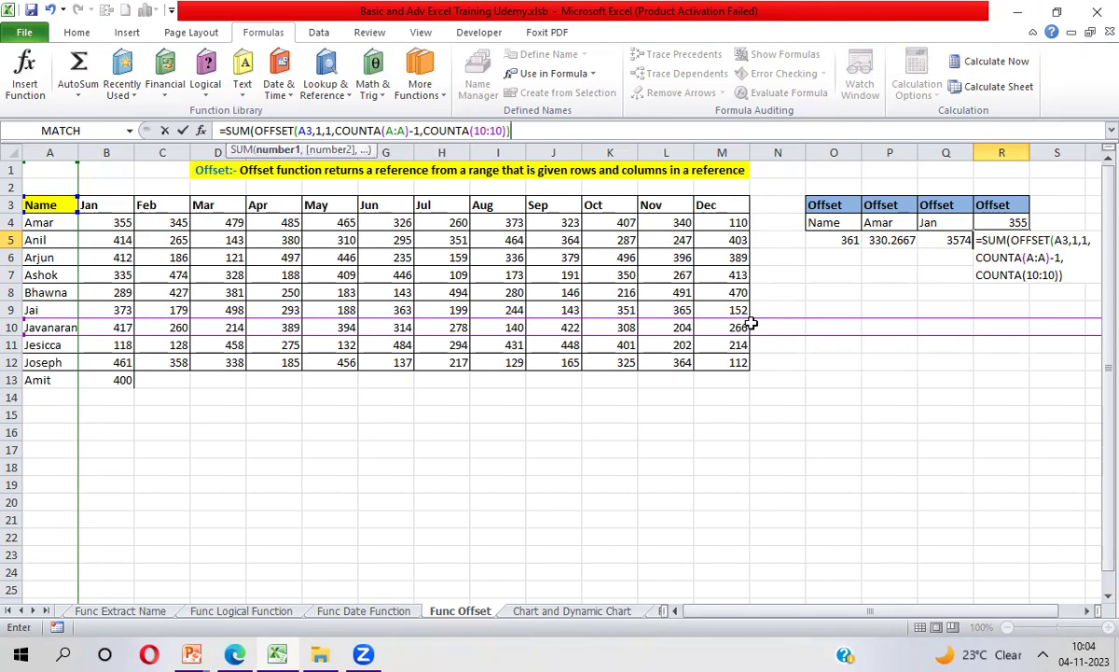
pyautogui.press('Return')
pyautogui.press('Return')
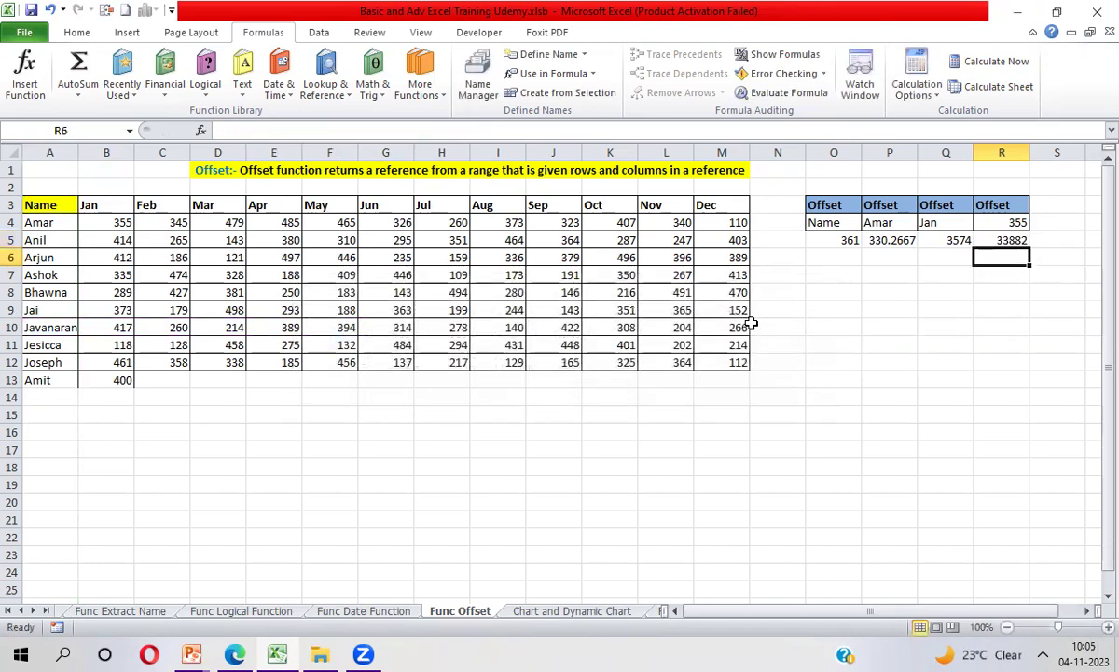
# - Evaluate the R5 formula step by step through its COUNTA height and COUNTA(10:10) width, and close the evaluation
pyautogui.click(1000, 240)
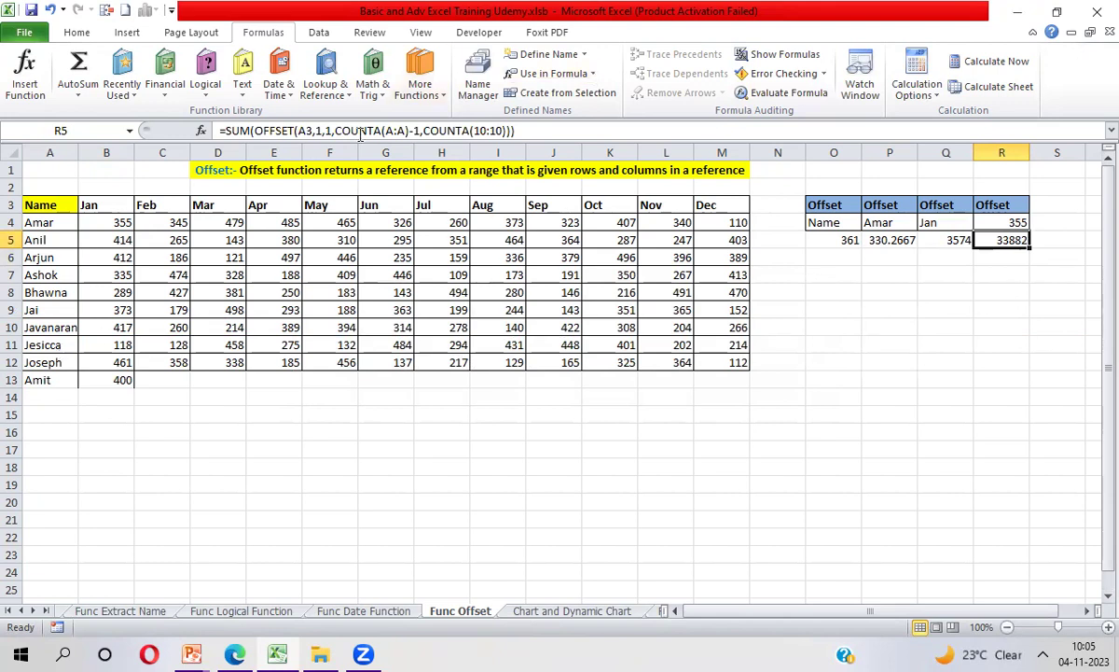
pyautogui.click(779, 95)
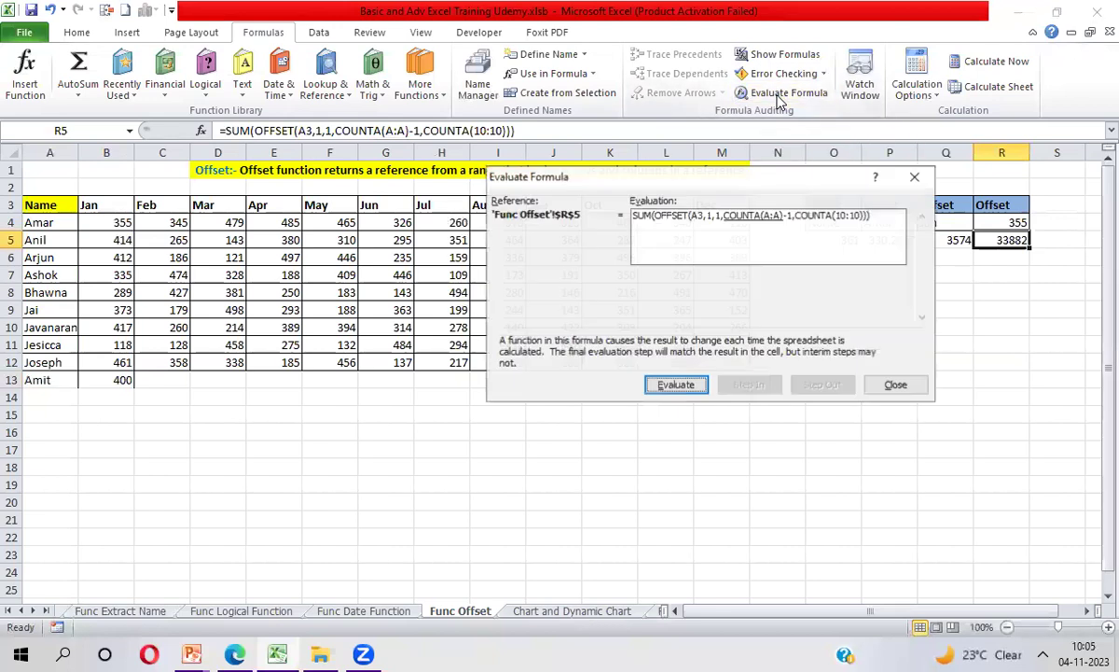
pyautogui.click(668, 386)
pyautogui.click(668, 385)
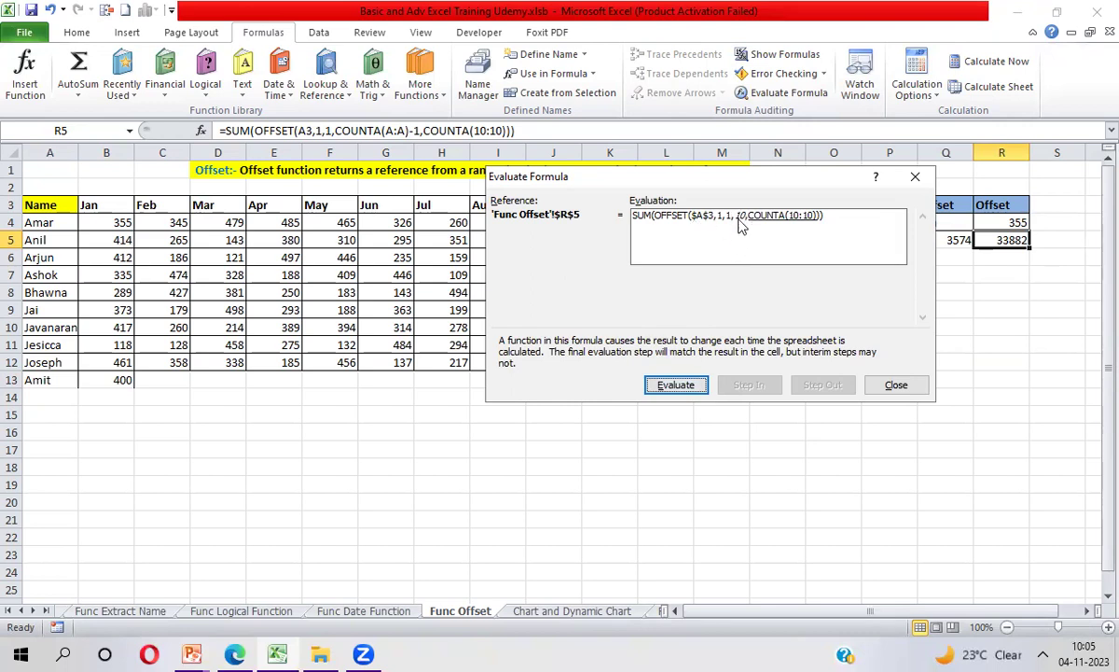
pyautogui.click(687, 388)
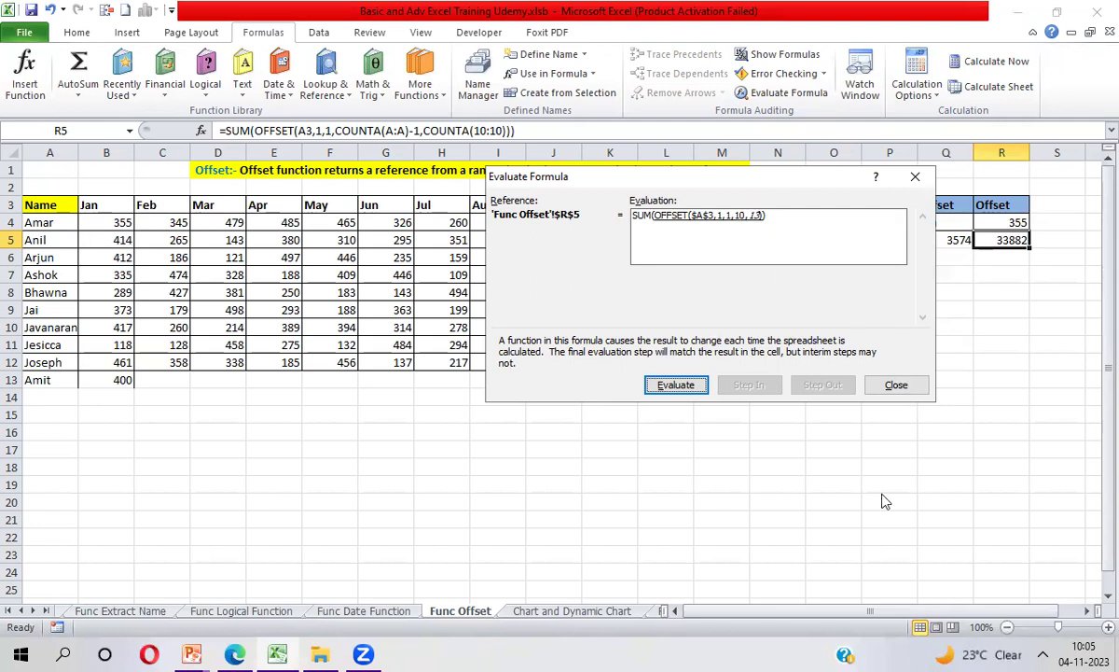
pyautogui.click(899, 387)
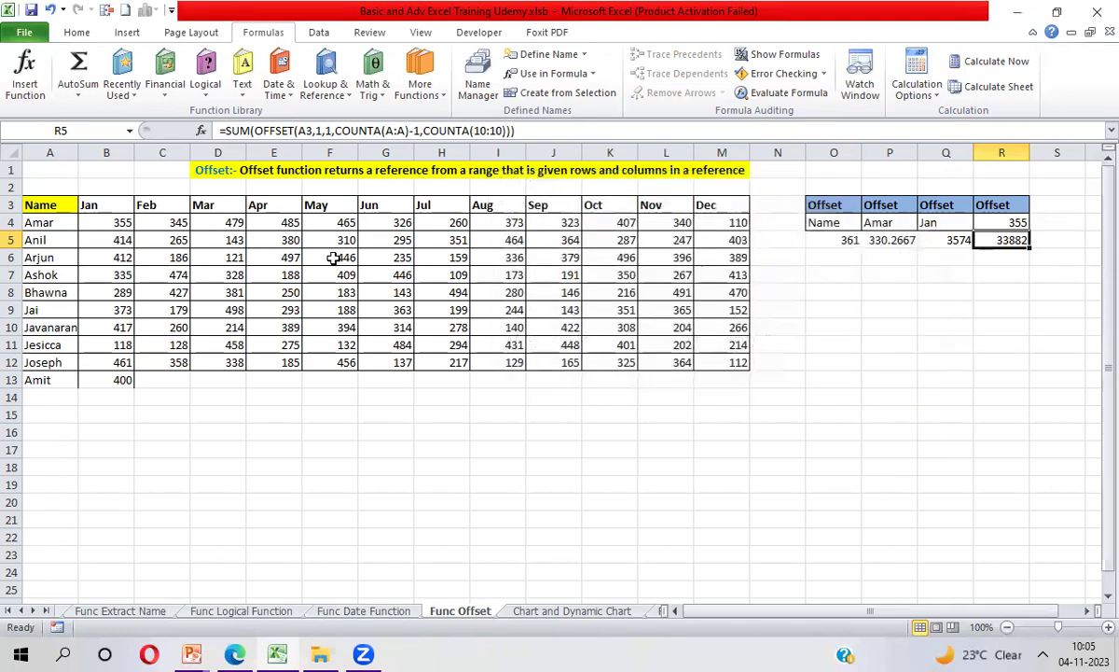
# - Trace the width of the OFFSET range cell by cell along row 4 from B4 to N4
pyautogui.click(104, 223)
pyautogui.press('Right')
pyautogui.press('Right')
pyautogui.press('Right')
pyautogui.press('Right')
pyautogui.press('Right')
pyautogui.press('Right')
pyautogui.press('Right')
pyautogui.press('Right')
pyautogui.press('Right')
pyautogui.press('Right')
pyautogui.press('Right')
pyautogui.press('Right')
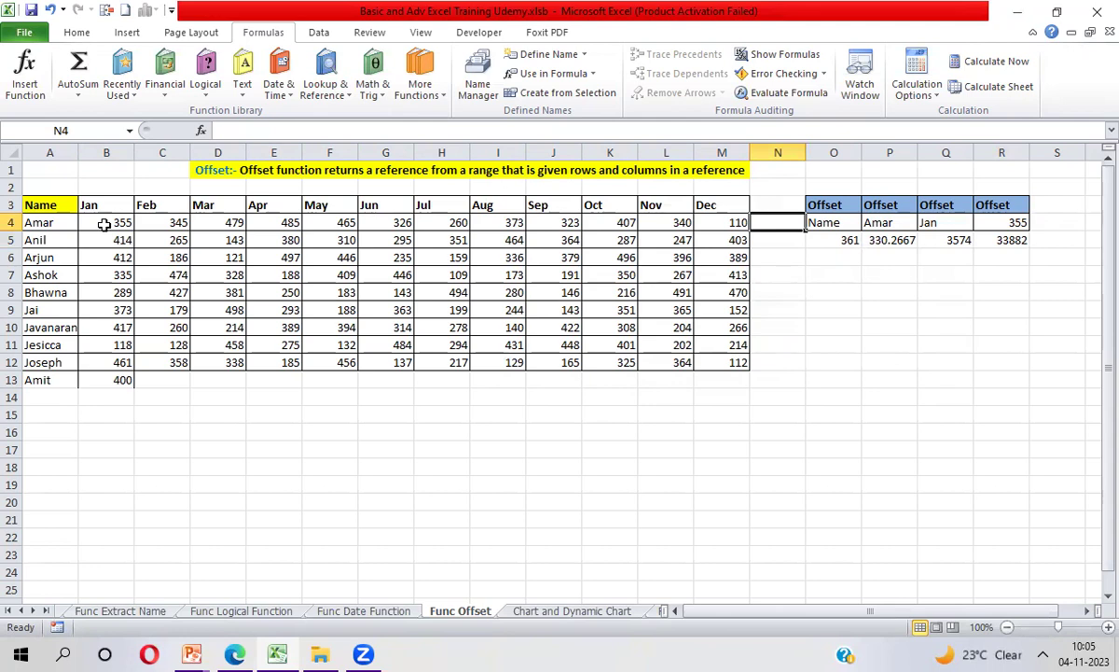
# - Trace the height of the range by extending the selection from N4 down to N14, and return to B4
pyautogui.hotkey('shift', 'Down')
pyautogui.hotkey('shift', 'Down')
pyautogui.hotkey('shift', 'Down')
pyautogui.hotkey('shift', 'Down')
pyautogui.hotkey('shift', 'Down')
pyautogui.hotkey('shift', 'Down')
pyautogui.hotkey('shift', 'Down')
pyautogui.hotkey('shift', 'Down')
pyautogui.hotkey('shift', 'Down')
pyautogui.hotkey('shift', 'Down')
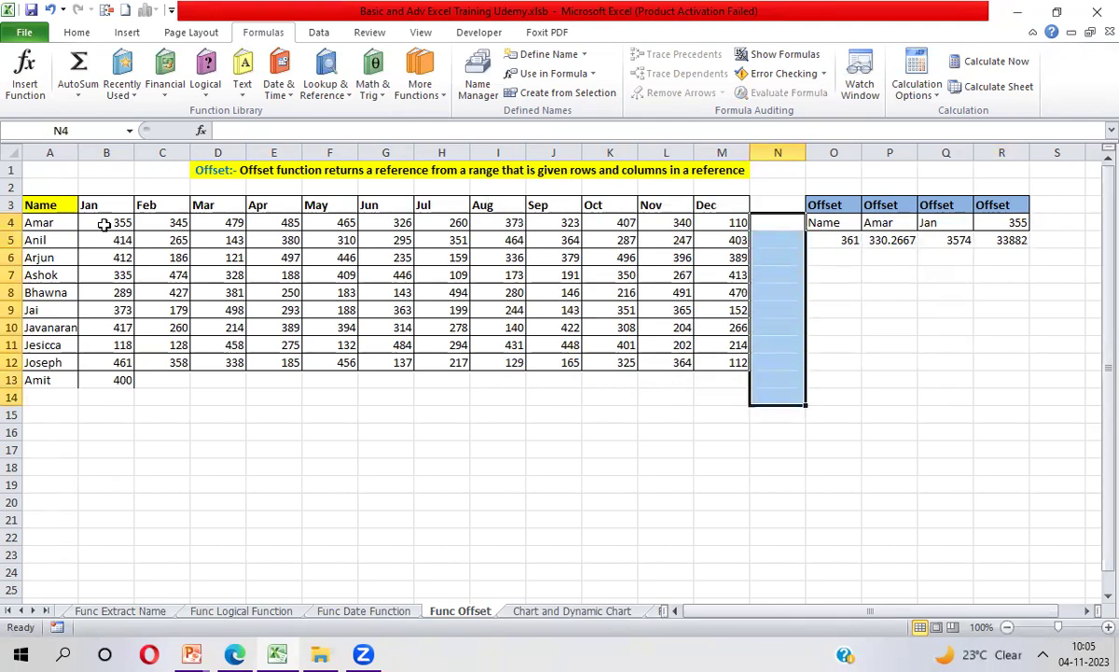
pyautogui.click(106, 224)
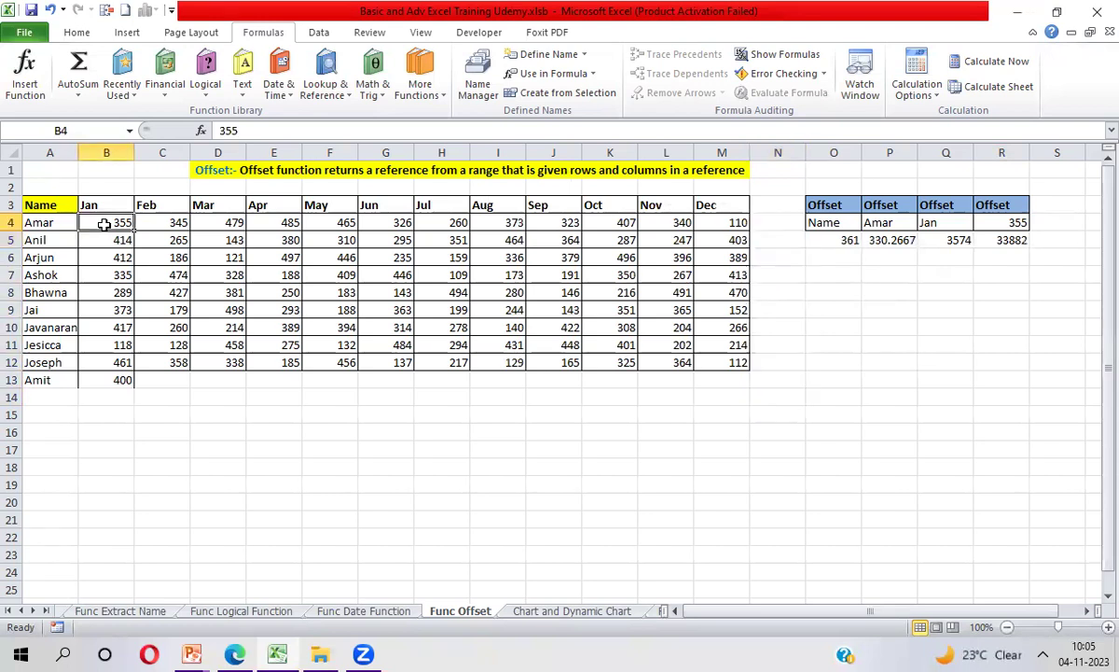
# - Change the OFFSET width in the R5 formula to COUNTA(10:10)-1 so the name column is not counted
pyautogui.click(1003, 241)
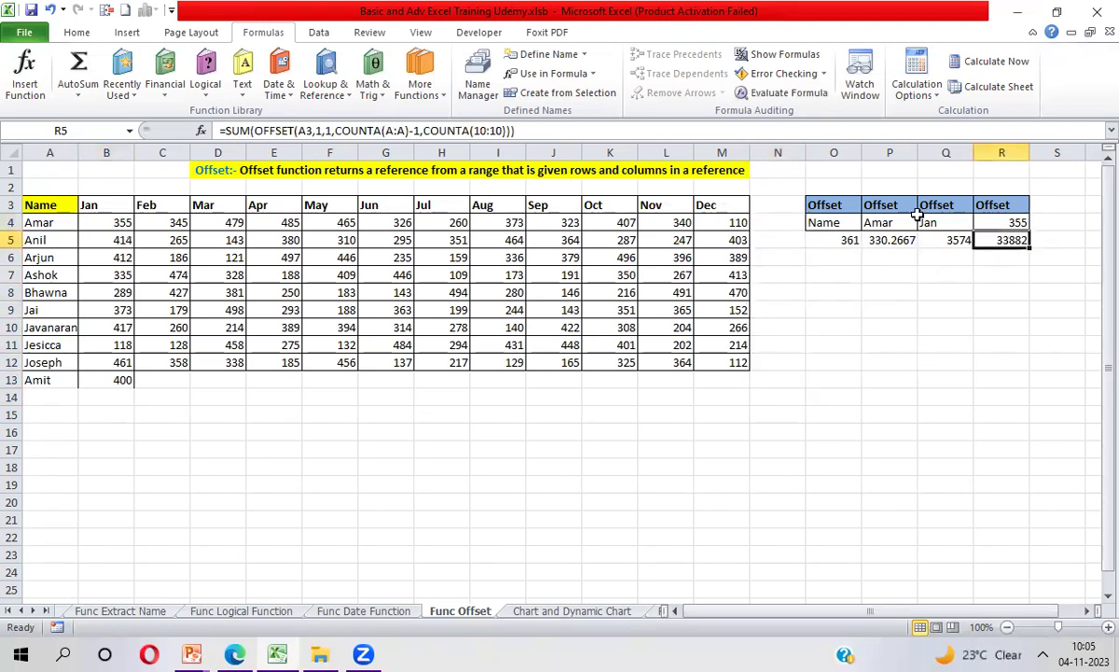
pyautogui.click(505, 132)
pyautogui.write('-1')
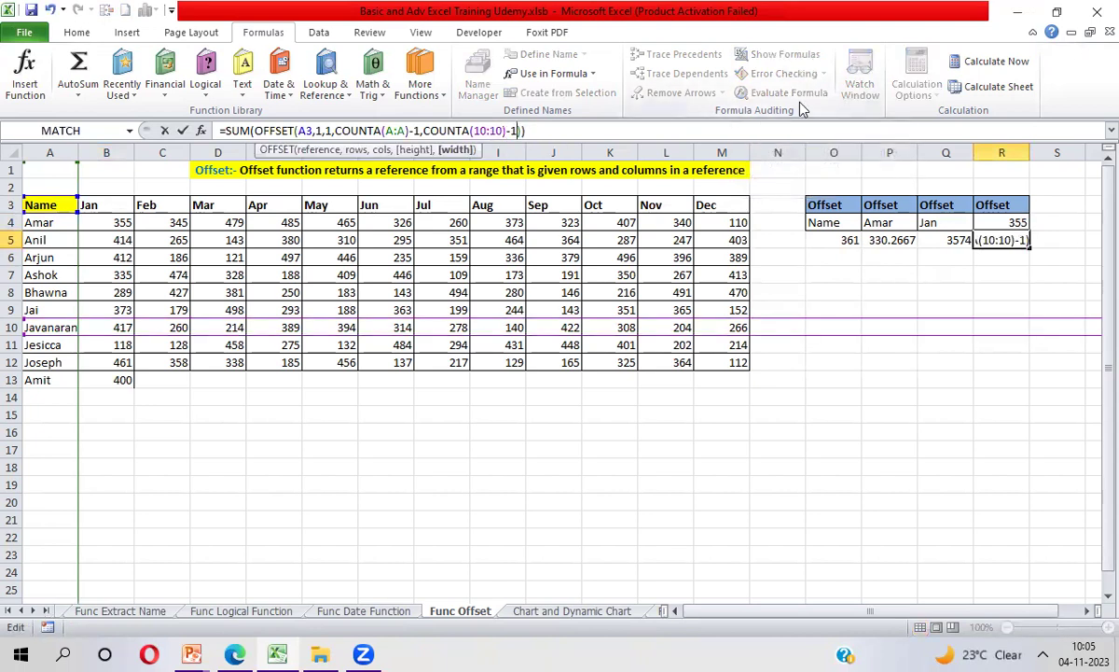
pyautogui.press('Return')
pyautogui.press('Up')
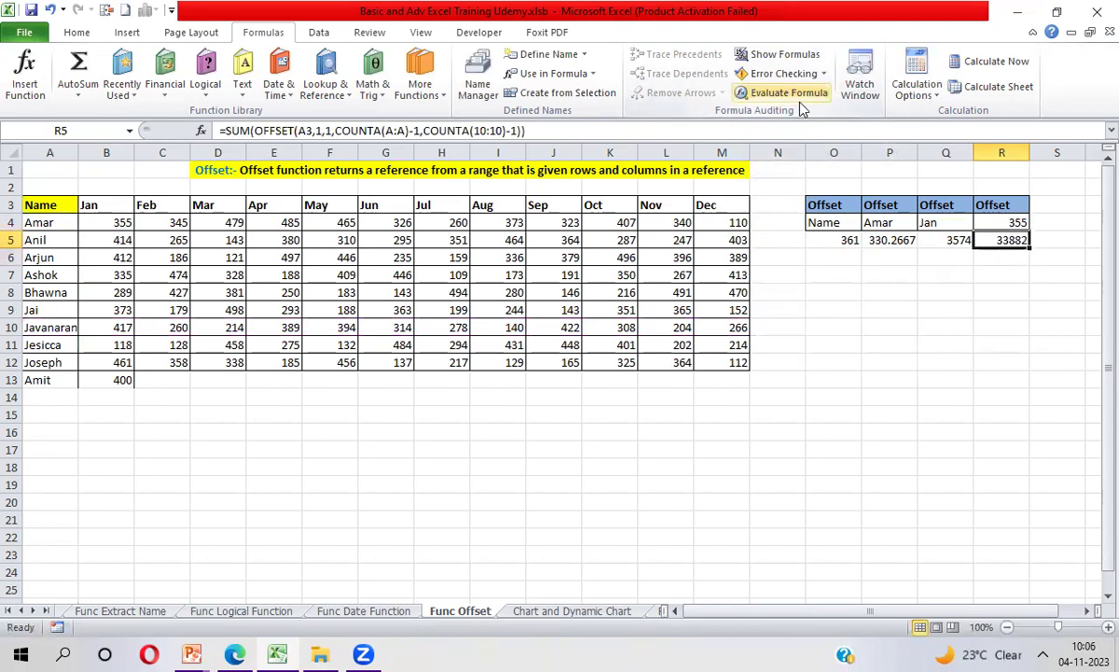
# - Select the monthly values B4:M13 and compare their sum with the R5 result
pyautogui.click(109, 221)
pyautogui.hotkey('ctrl', 'shift', 'Right')
pyautogui.hotkey('ctrl', 'shift', 'Down')
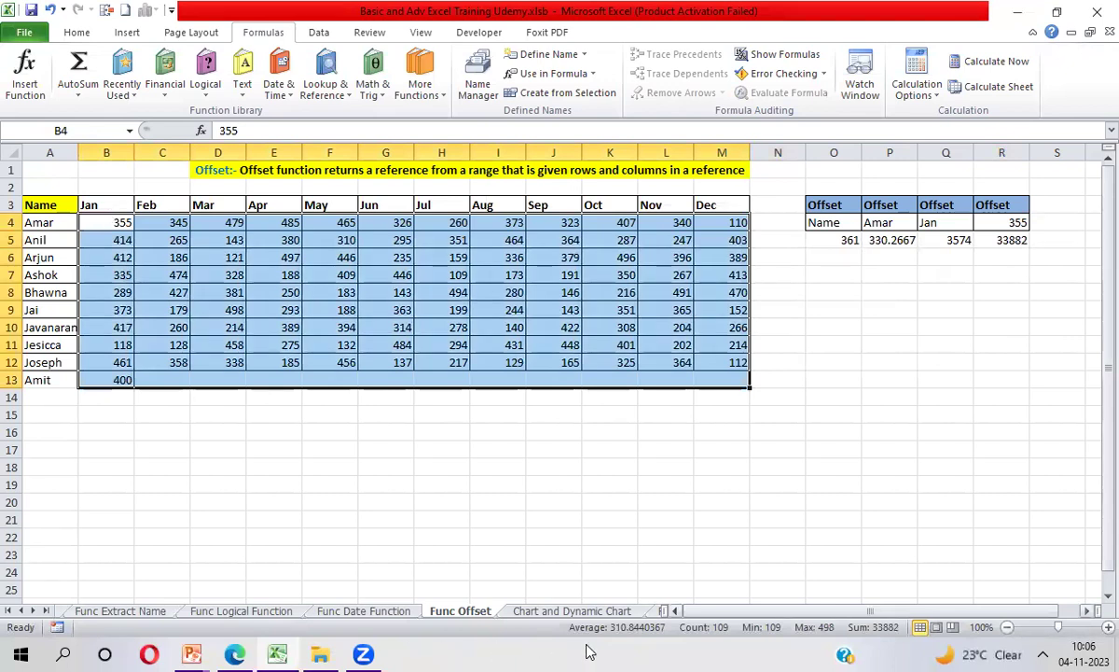
pyautogui.click(733, 650)
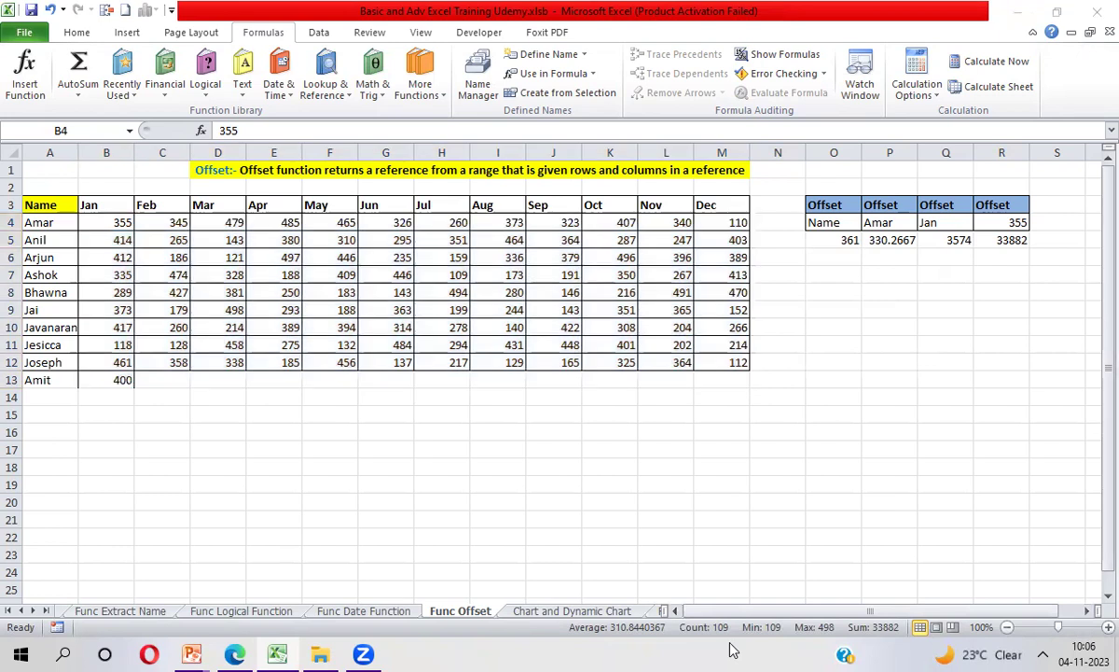